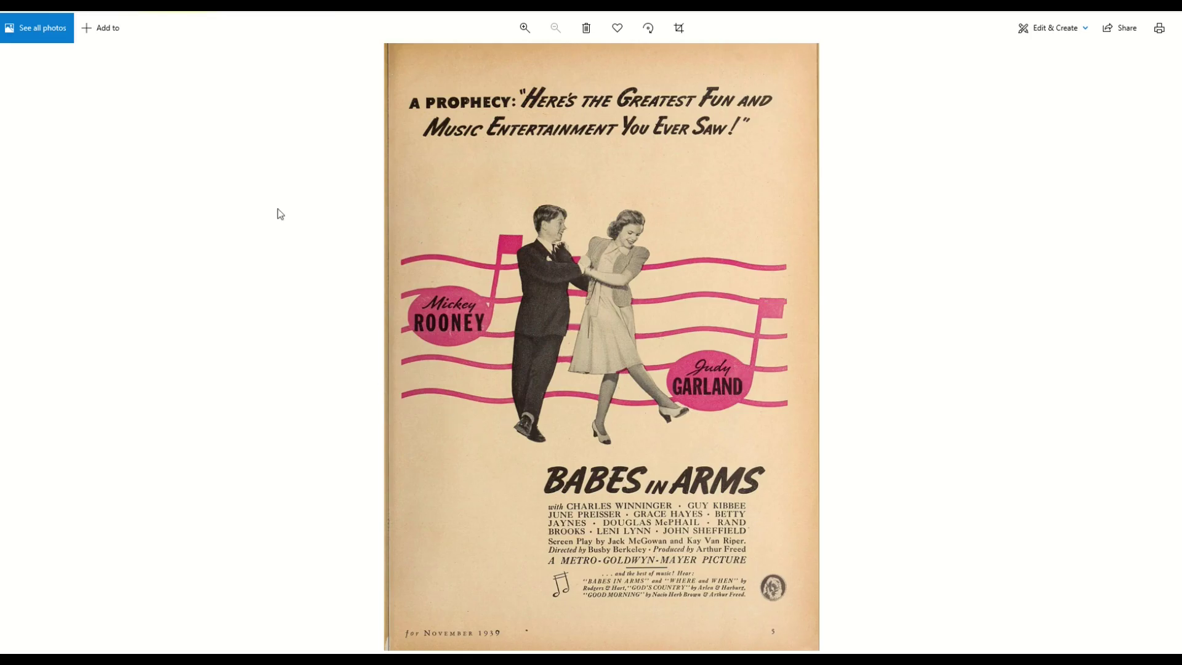
- Zoom into the 1939 ad in Photos and inspect the BABES IN ARMS title, credits and November 1939 date
{"action": "scroll", "coordinate": [516, 467], "scroll_direction": "up", "scroll_amount": 4}
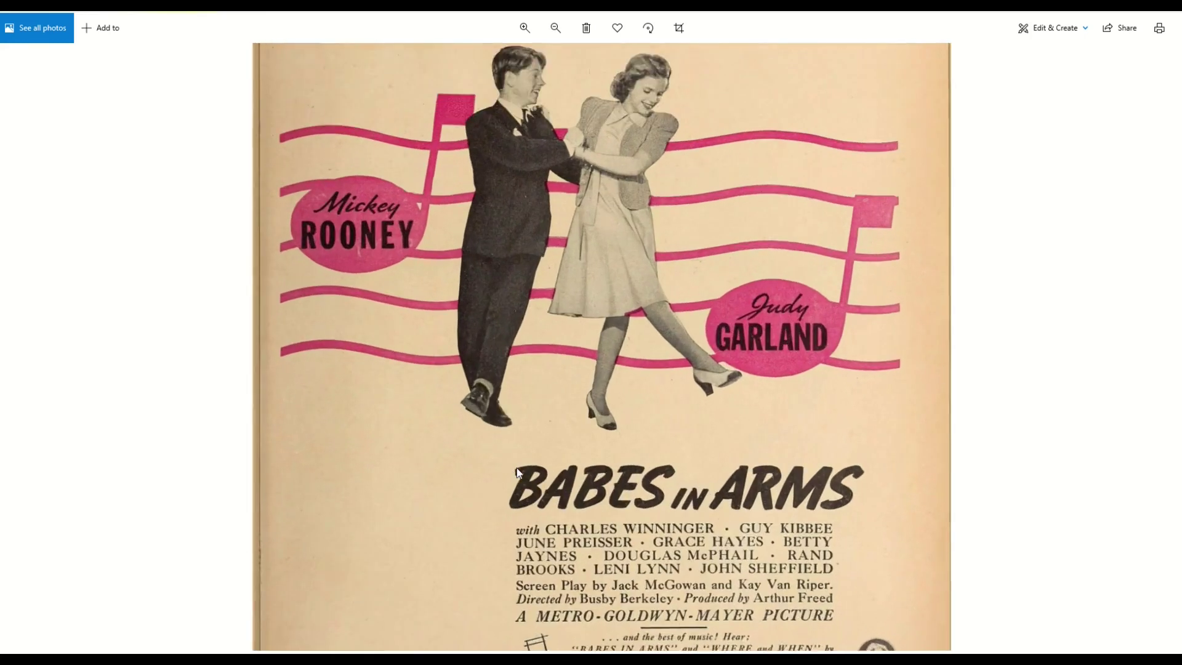
{"action": "left_click_drag", "start_coordinate": [319, 537], "coordinate": [265, 335]}
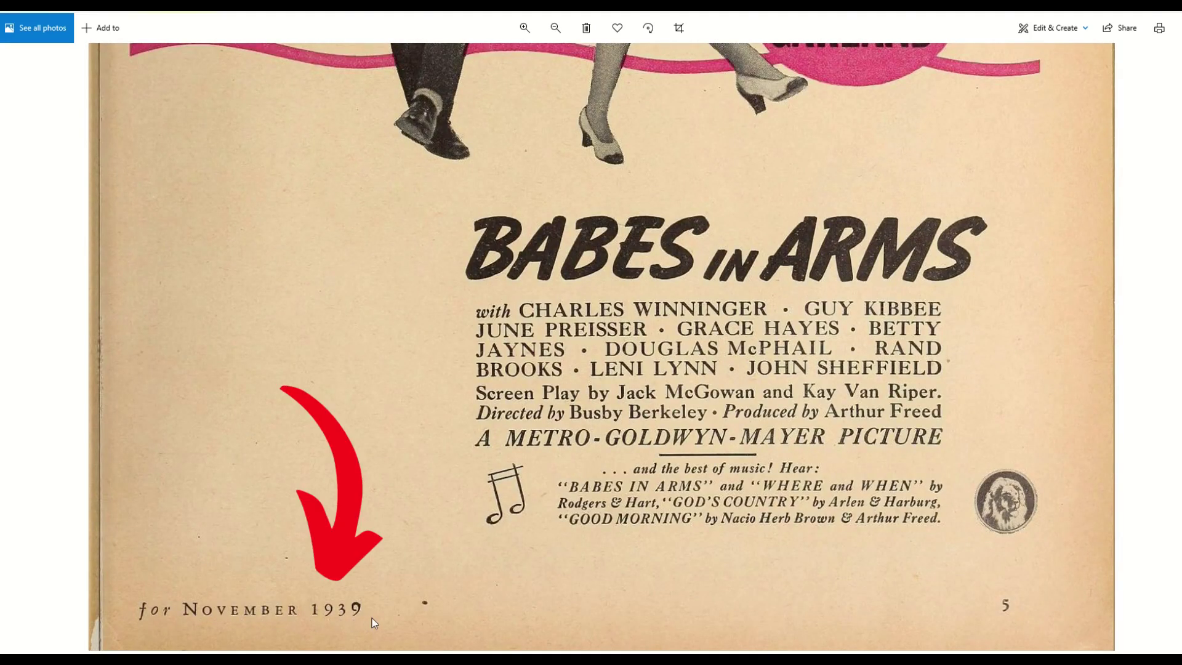
{"action": "scroll", "coordinate": [479, 416], "scroll_direction": "down", "scroll_amount": 2}
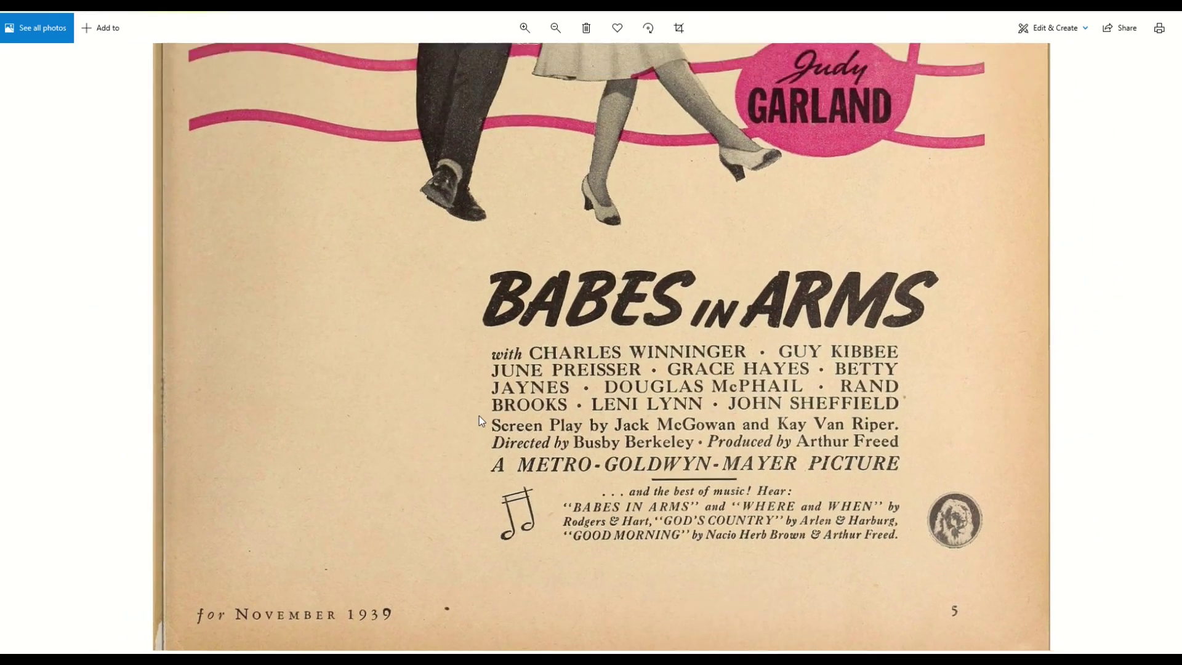
{"action": "left_click_drag", "start_coordinate": [542, 352], "coordinate": [489, 464]}
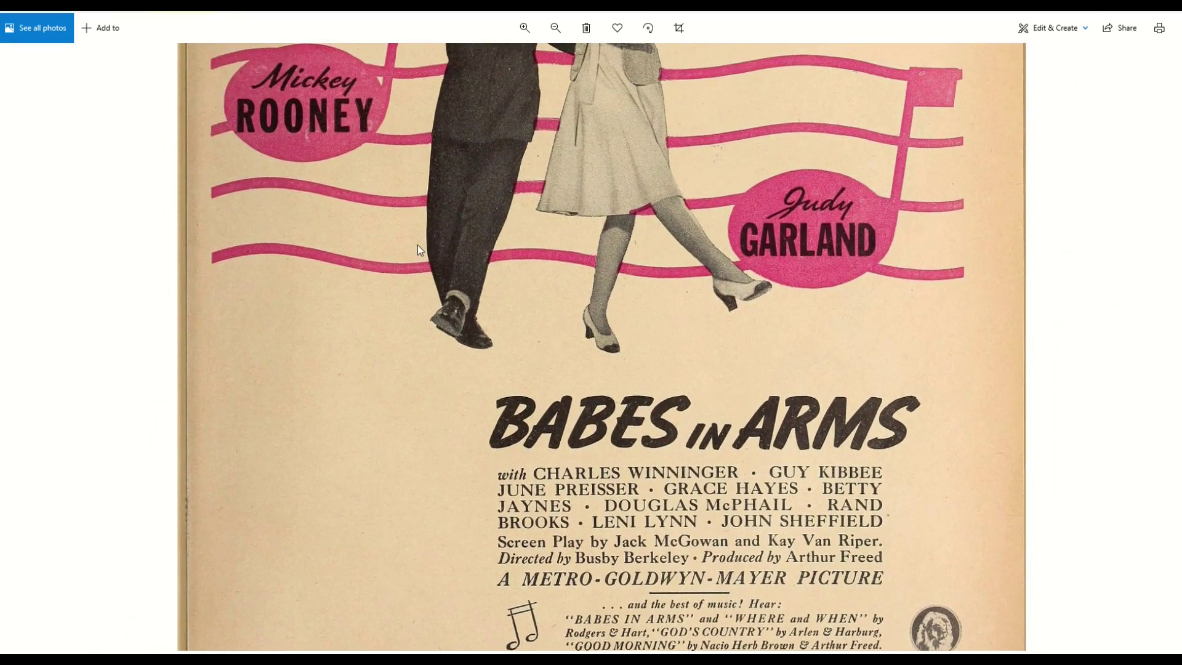
{"action": "left_click_drag", "start_coordinate": [417, 245], "coordinate": [411, 412]}
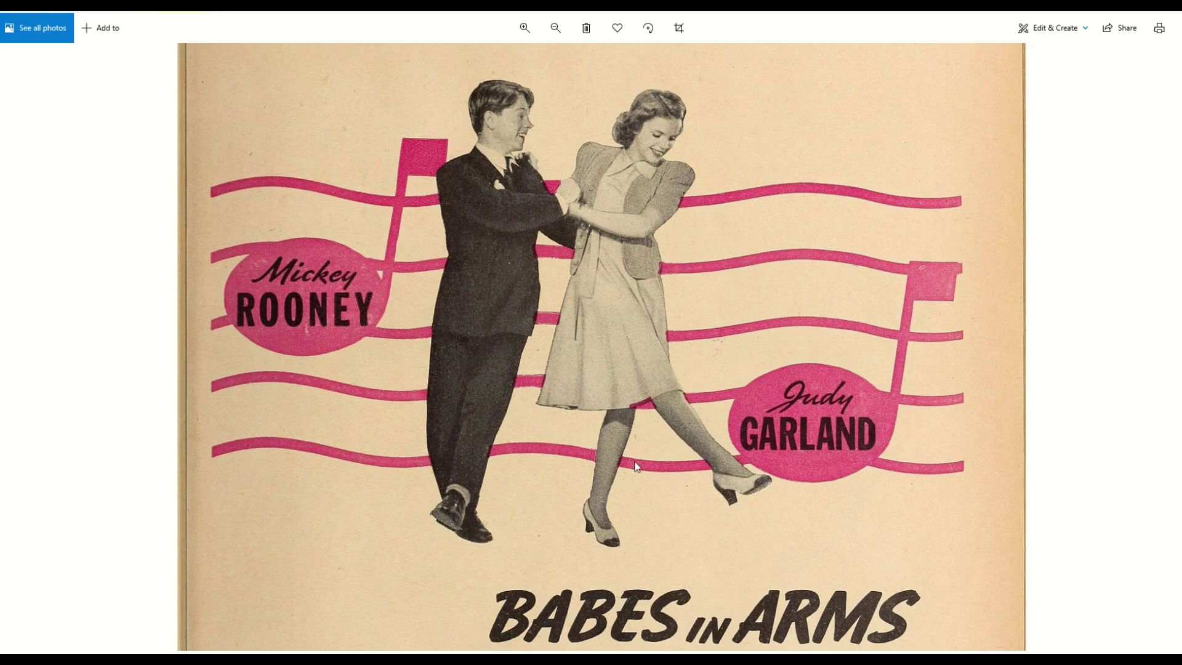
{"action": "left_click_drag", "start_coordinate": [636, 466], "coordinate": [566, 194]}
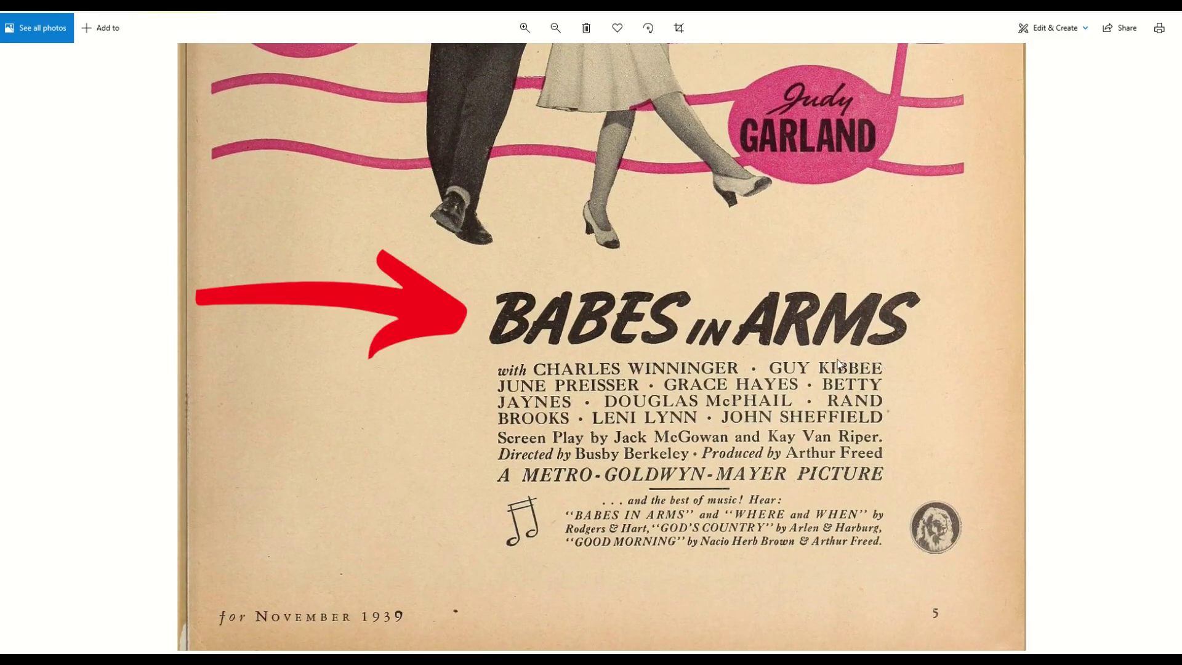
{"action": "scroll", "coordinate": [740, 276], "scroll_direction": "up", "scroll_amount": 3}
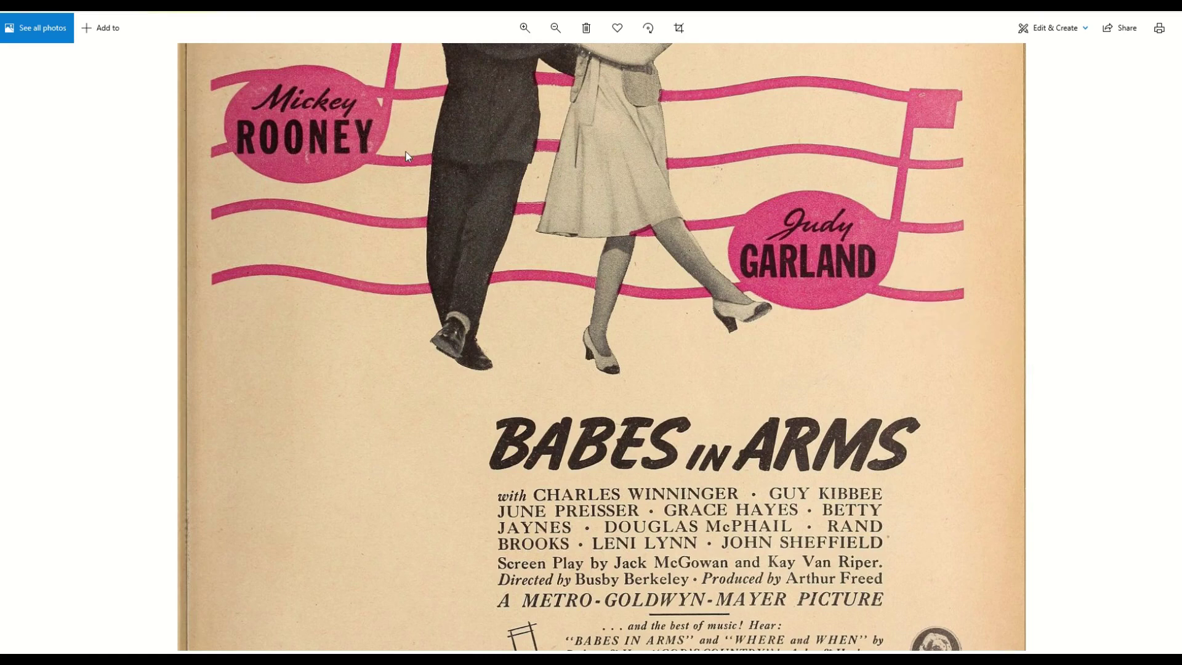
{"action": "scroll", "coordinate": [359, 356], "scroll_direction": "down", "scroll_amount": 1}
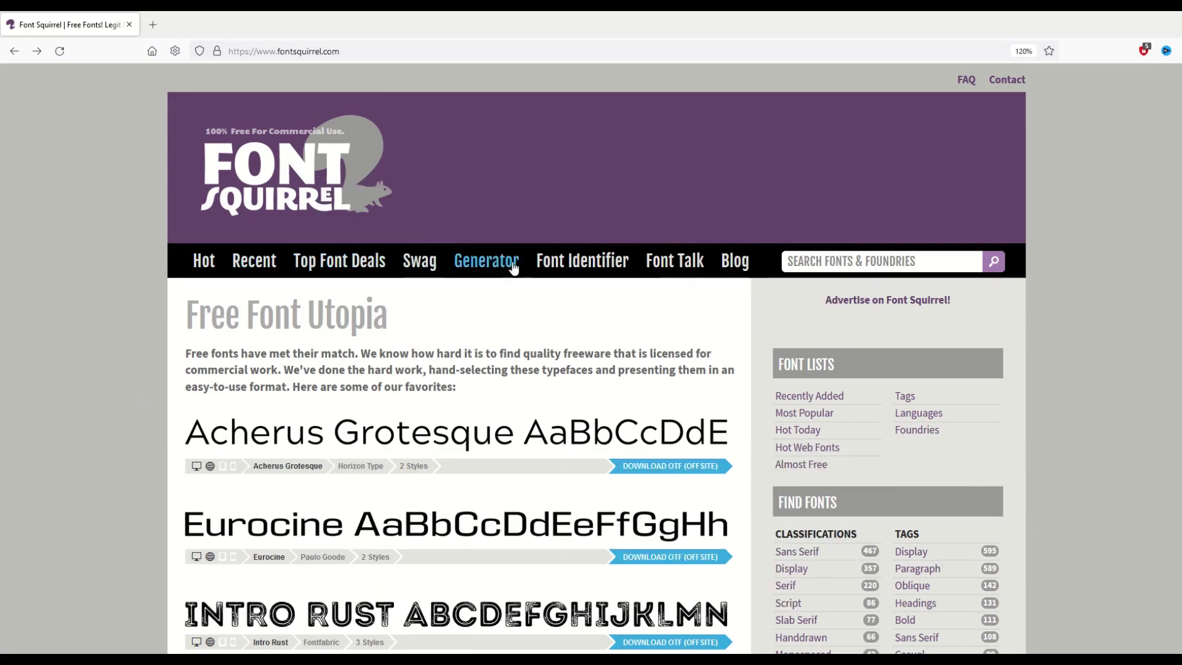
- Go to Font Squirrel's Font Identifier page and bring its image upload box into view
{"action": "left_click", "coordinate": [572, 262]}
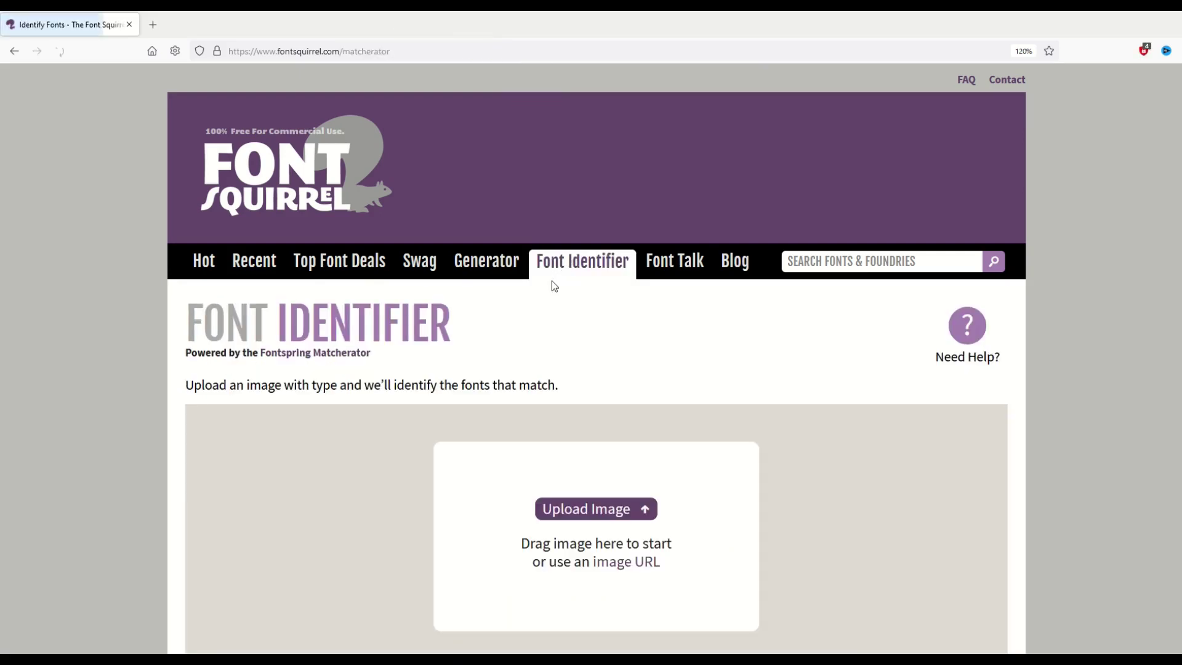
{"action": "scroll", "coordinate": [551, 281], "scroll_direction": "down", "scroll_amount": 3}
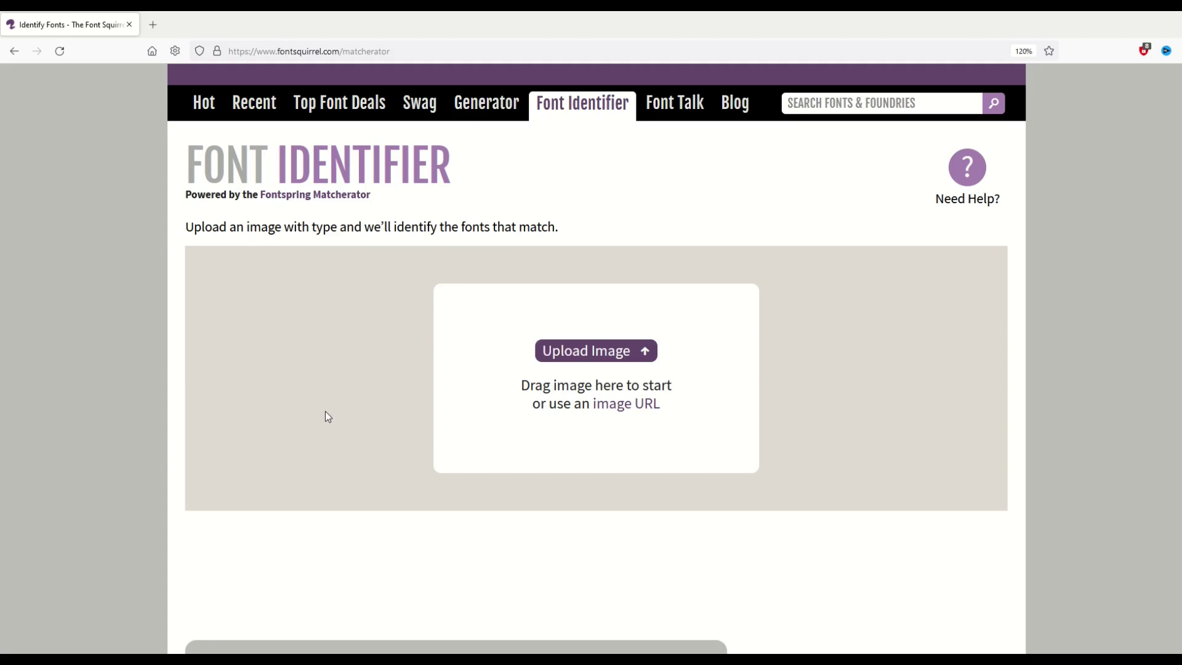
- Upload the 1939 Babes in Arms ad image to the Font Identifier
{"action": "left_click", "coordinate": [569, 353]}
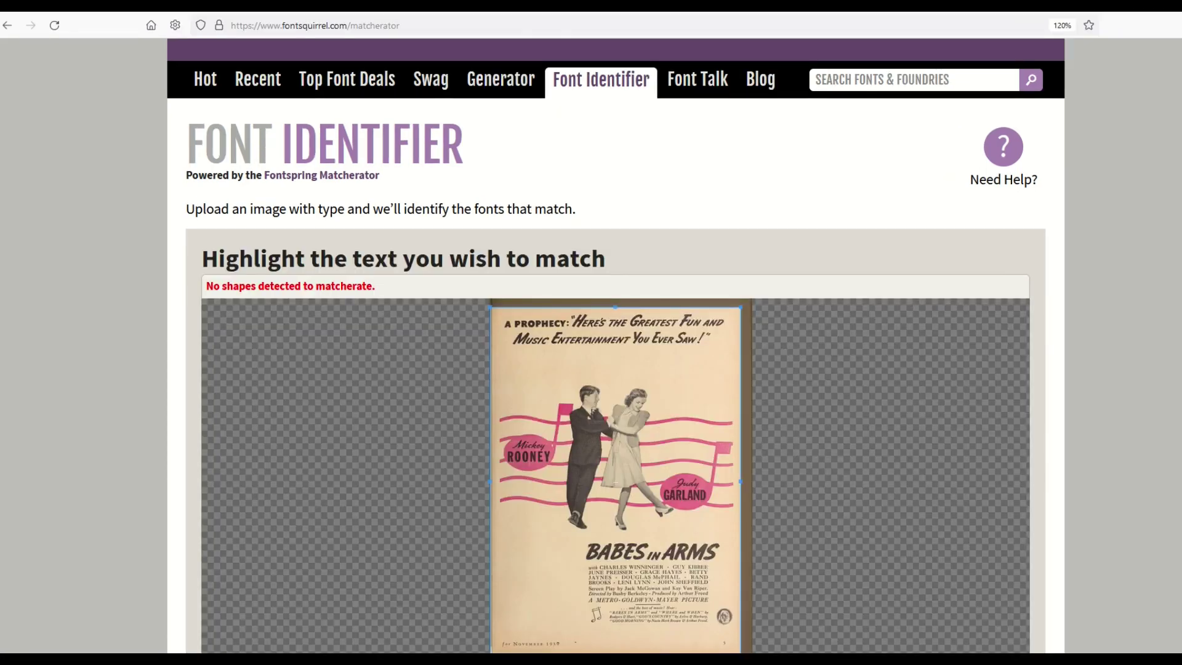
{"action": "scroll", "coordinate": [616, 345], "scroll_direction": "up", "scroll_amount": 3}
{"action": "scroll", "coordinate": [1066, 219], "scroll_direction": "down", "scroll_amount": 5}
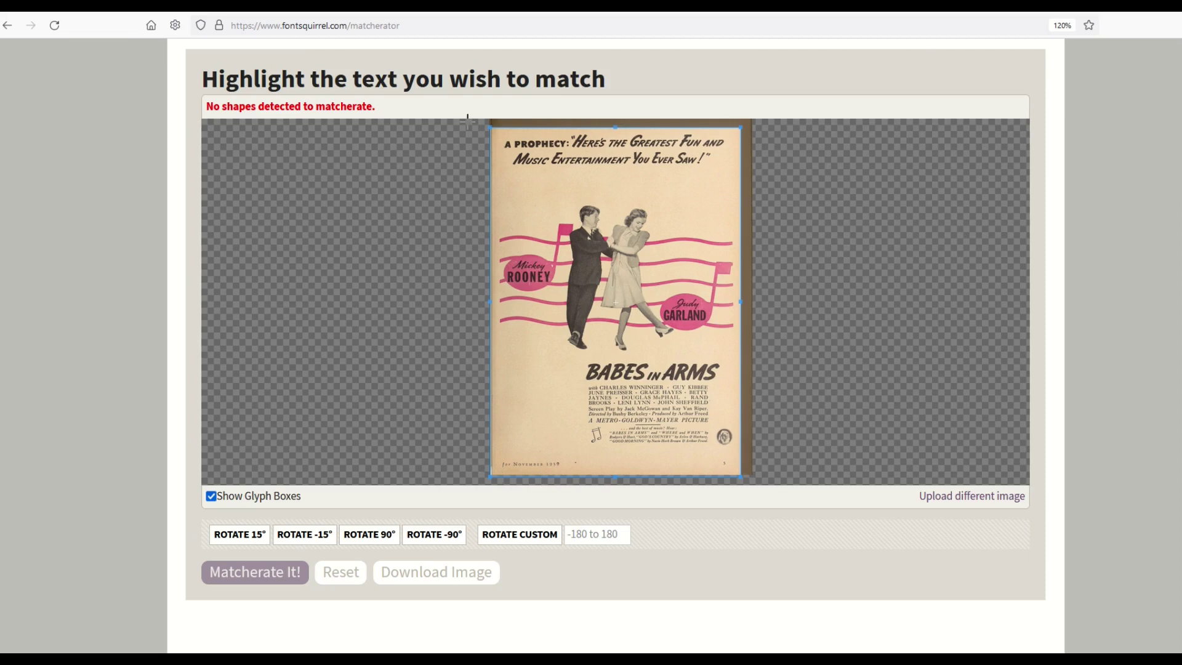
- Tighten the selection box so it frames only the BABES IN ARMS title lettering
{"action": "left_click_drag", "start_coordinate": [487, 129], "coordinate": [542, 206]}
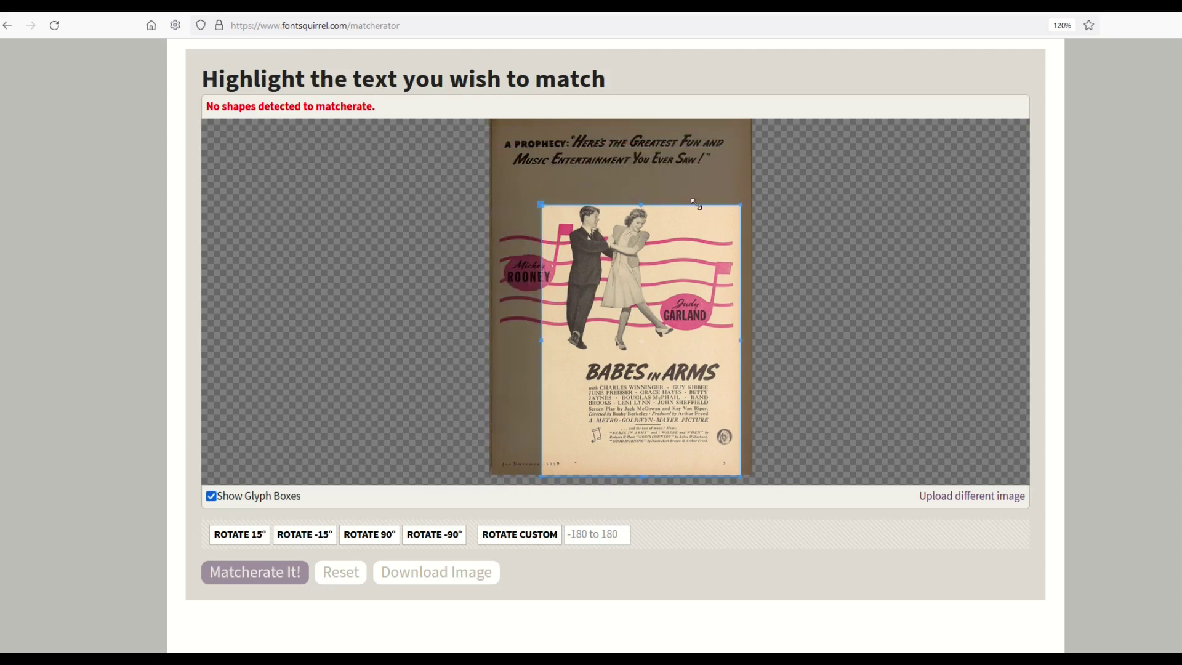
{"action": "mouse_move", "coordinate": [739, 206]}
{"action": "left_mouse_down"}
{"action": "mouse_move", "coordinate": [676, 234]}
{"action": "mouse_move", "coordinate": [656, 342]}
{"action": "mouse_move", "coordinate": [677, 348]}
{"action": "mouse_move", "coordinate": [671, 178]}
{"action": "mouse_move", "coordinate": [705, 157]}
{"action": "mouse_move", "coordinate": [805, 149]}
{"action": "left_mouse_up"}
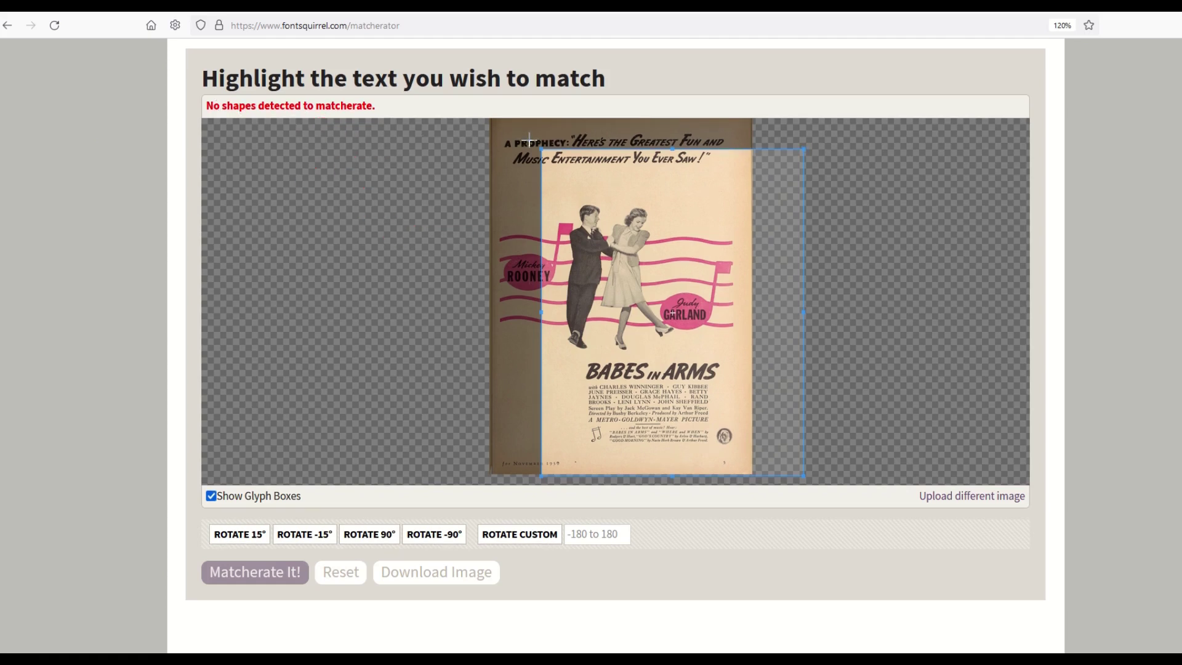
{"action": "mouse_move", "coordinate": [541, 149]}
{"action": "left_mouse_down"}
{"action": "mouse_move", "coordinate": [558, 354]}
{"action": "mouse_move", "coordinate": [581, 359]}
{"action": "left_mouse_up"}
{"action": "left_click_drag", "start_coordinate": [799, 472], "coordinate": [722, 356]}
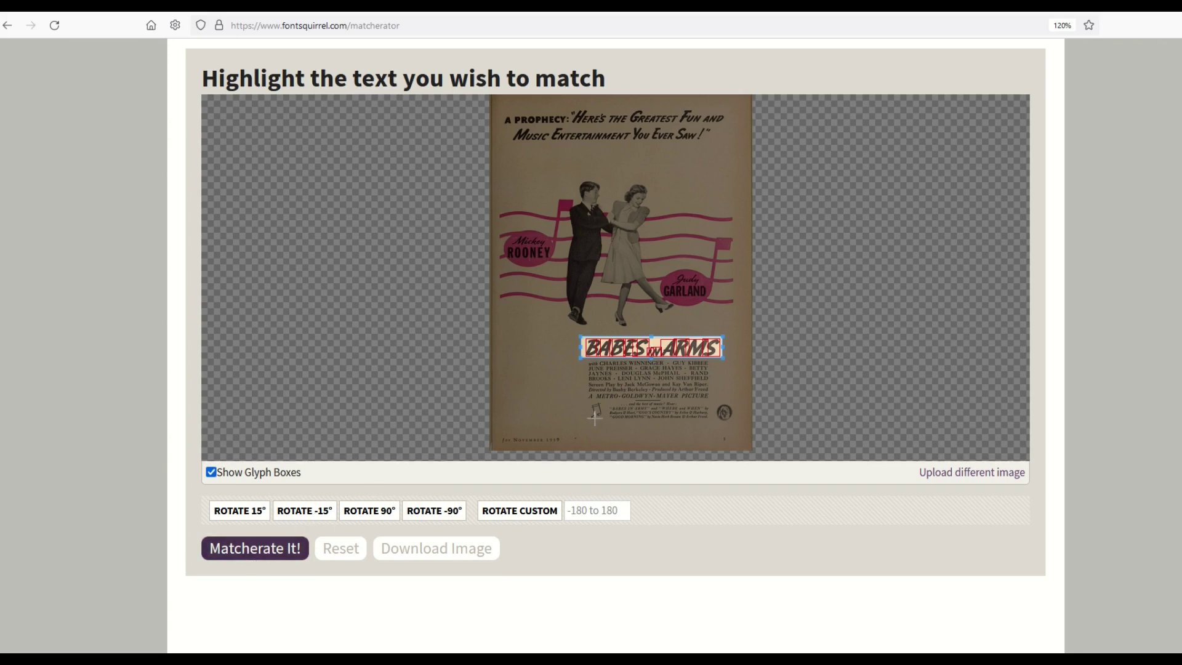
{"action": "left_click", "coordinate": [267, 549]}
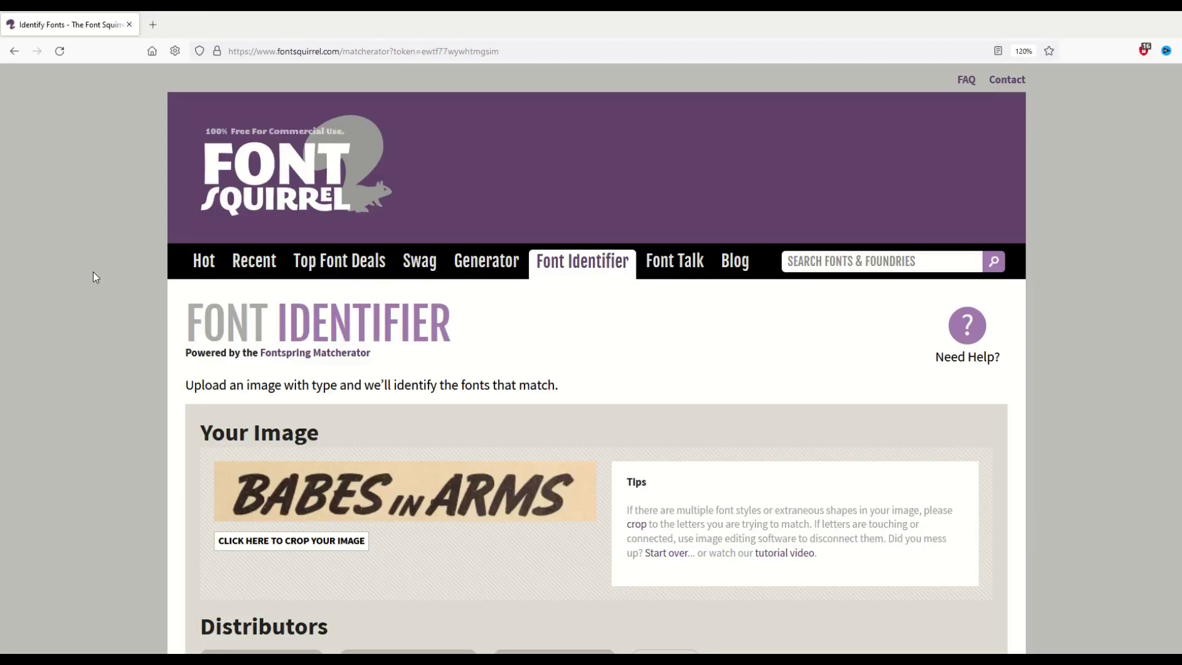
{"action": "scroll", "coordinate": [99, 272], "scroll_direction": "down", "scroll_amount": 3}
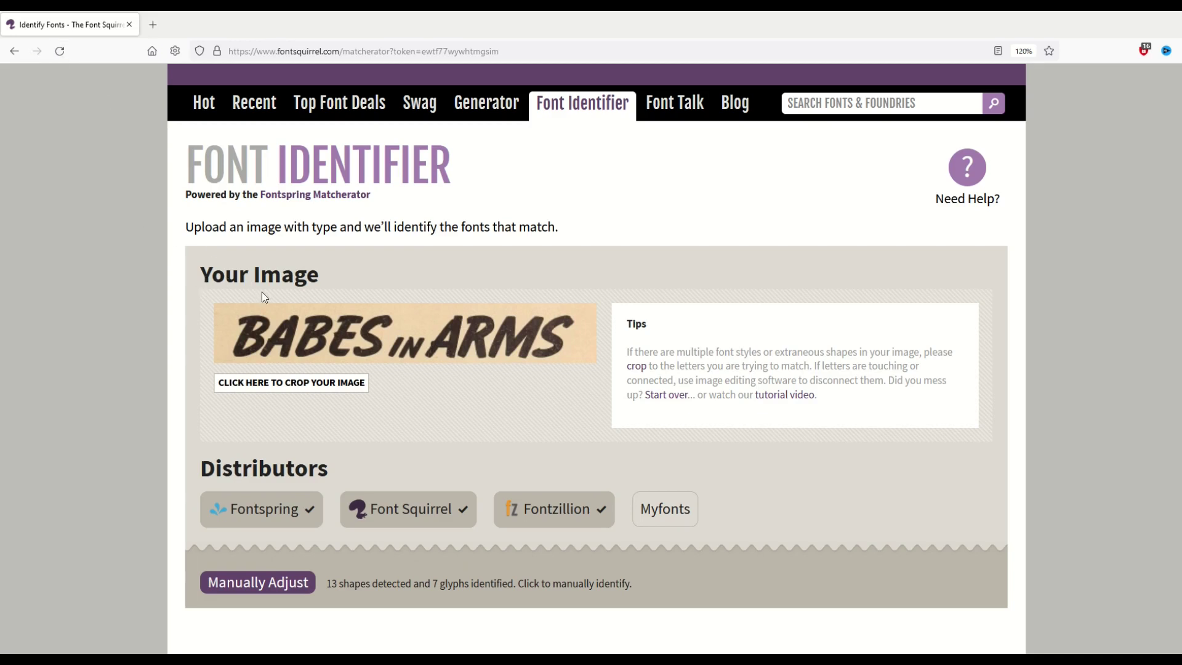
- Scroll through the Babes in Arms matches, such as Montag Black, Dienstag Black and free TECHNIQUE Regular
{"action": "scroll", "coordinate": [248, 320], "scroll_direction": "down", "scroll_amount": 4}
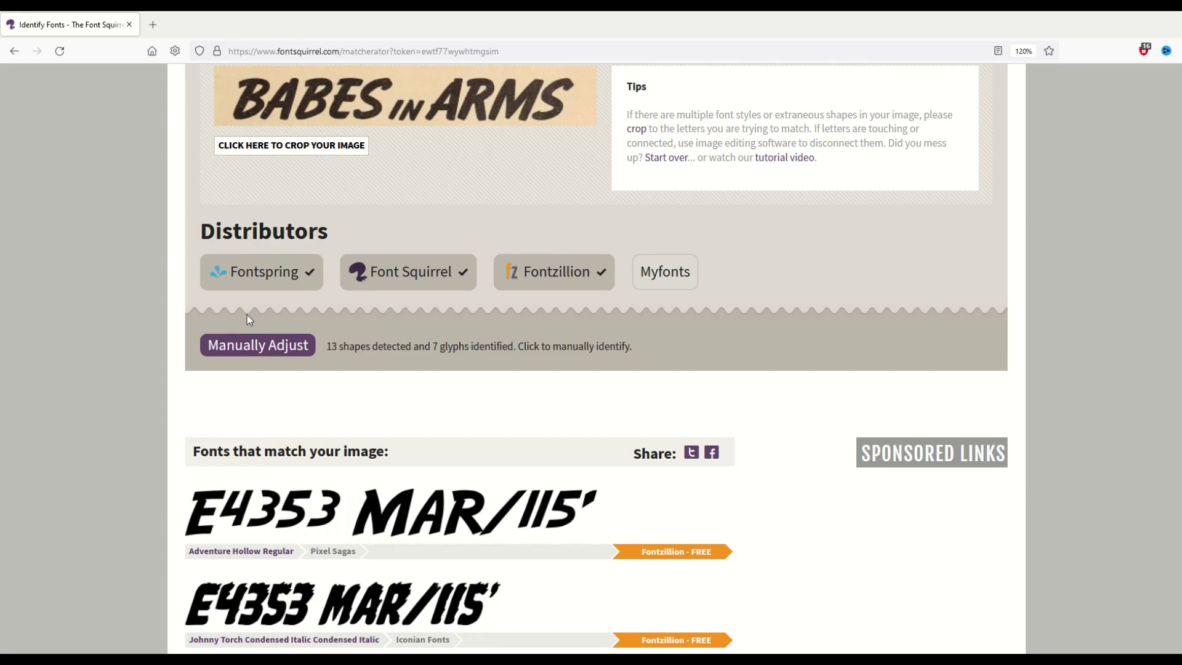
{"action": "scroll", "coordinate": [247, 315], "scroll_direction": "down", "scroll_amount": 5}
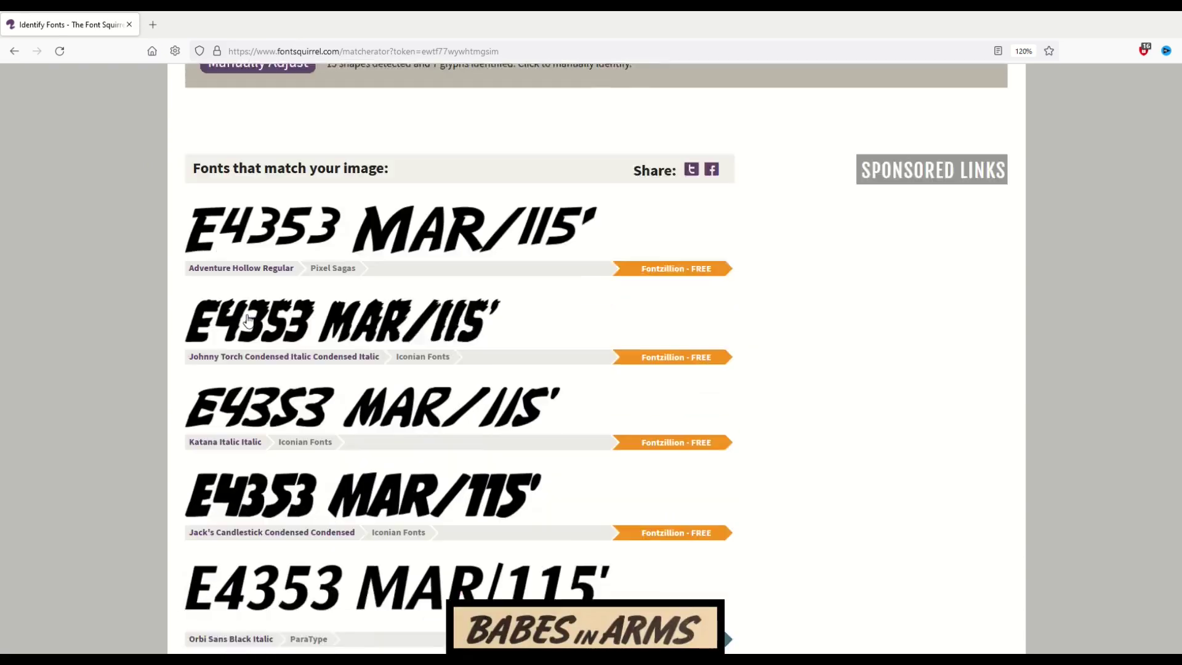
{"action": "scroll", "coordinate": [249, 320], "scroll_direction": "down", "scroll_amount": 5}
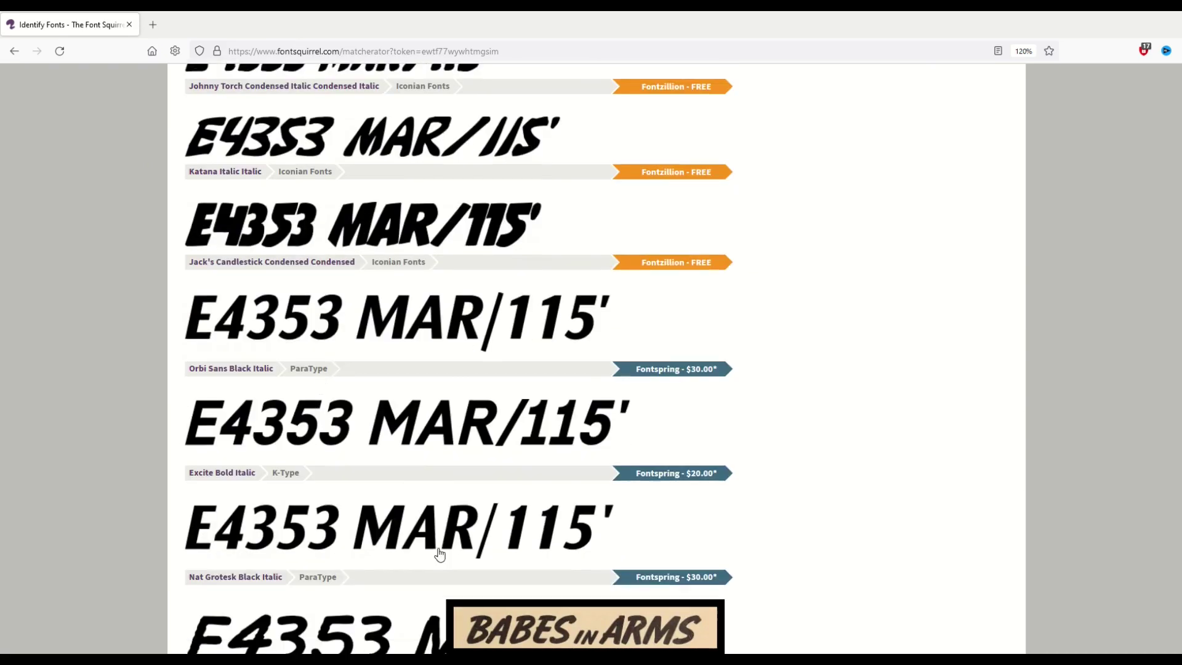
{"action": "scroll", "coordinate": [246, 443], "scroll_direction": "down", "scroll_amount": 1}
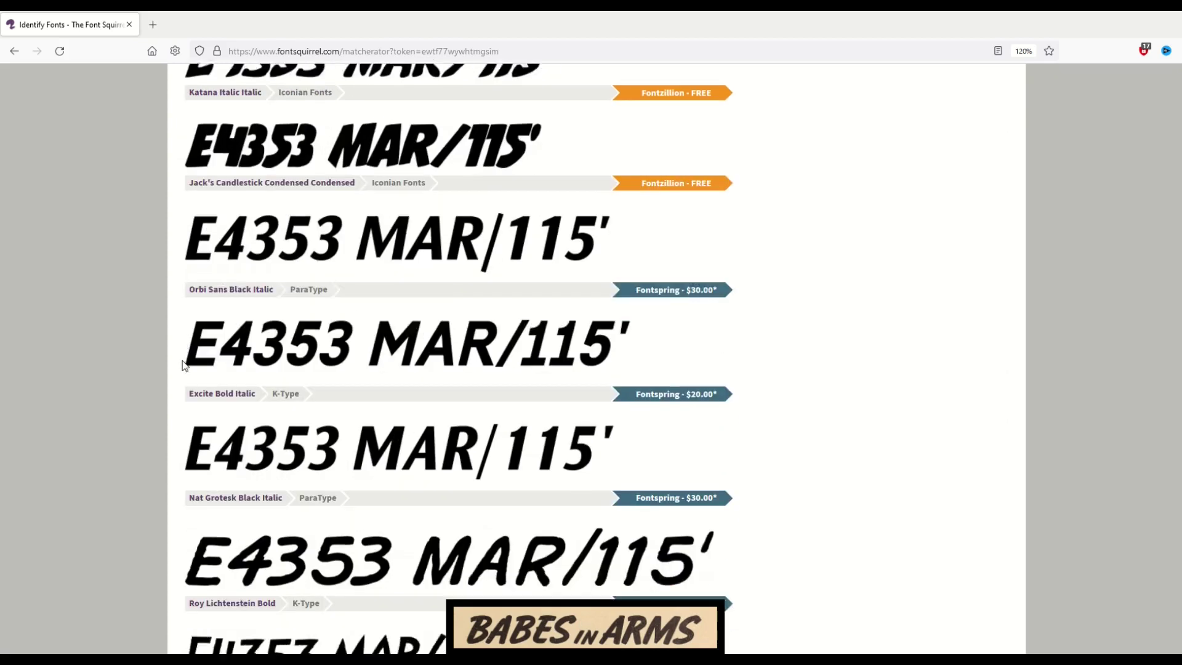
{"action": "scroll", "coordinate": [185, 366], "scroll_direction": "down", "scroll_amount": 1}
{"action": "scroll", "coordinate": [185, 365], "scroll_direction": "down", "scroll_amount": 1}
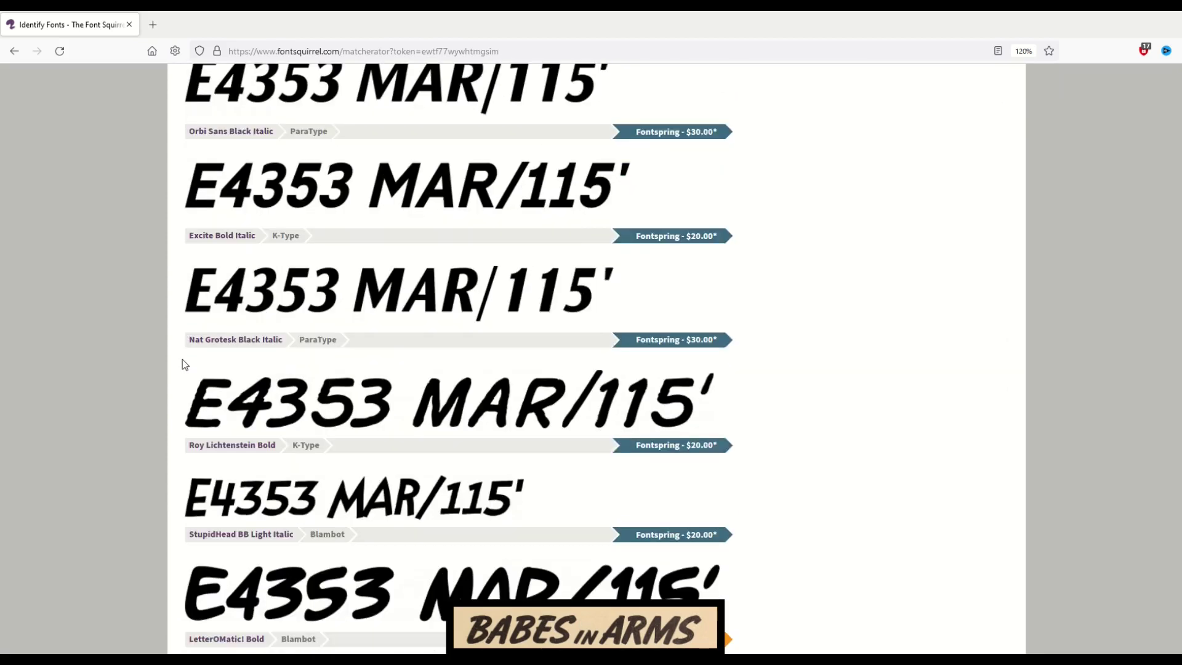
{"action": "scroll", "coordinate": [184, 364], "scroll_direction": "down", "scroll_amount": 1}
{"action": "scroll", "coordinate": [184, 364], "scroll_direction": "down", "scroll_amount": 1}
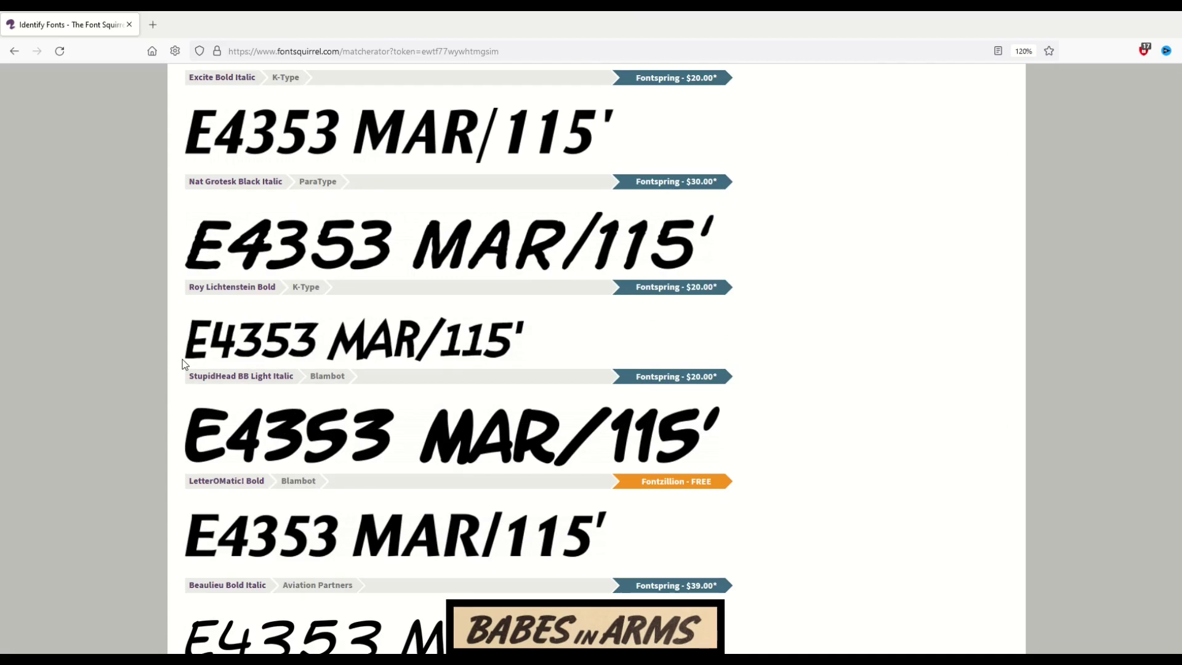
{"action": "scroll", "coordinate": [182, 359], "scroll_direction": "up", "scroll_amount": 1}
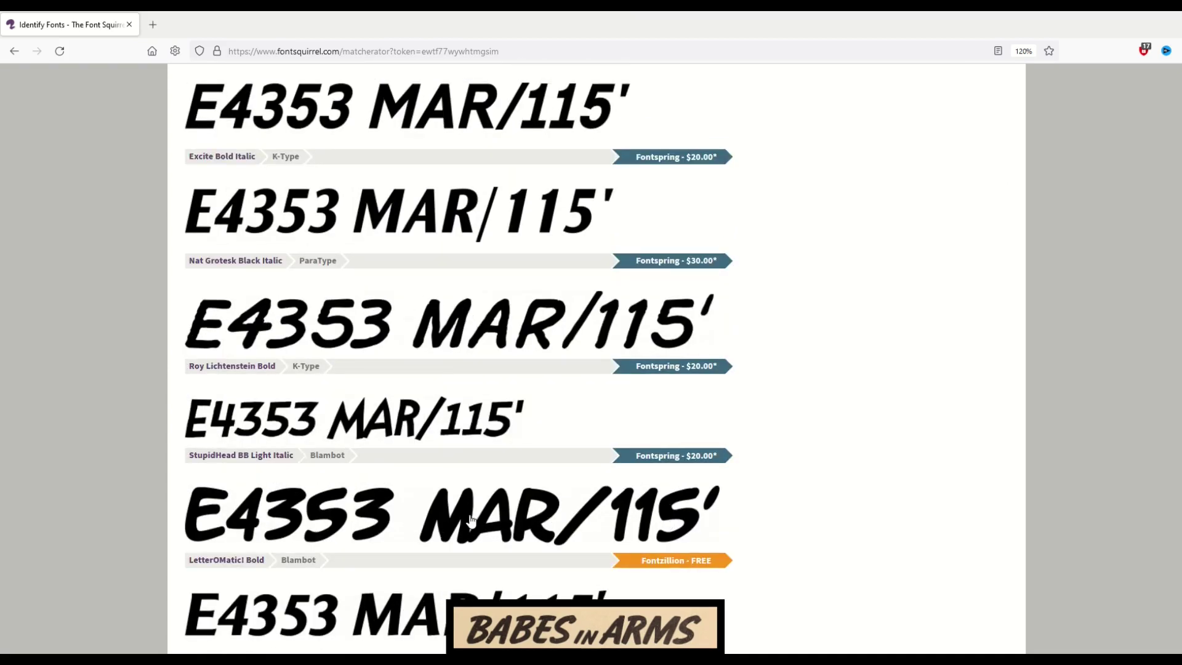
{"action": "scroll", "coordinate": [143, 451], "scroll_direction": "down", "scroll_amount": 6}
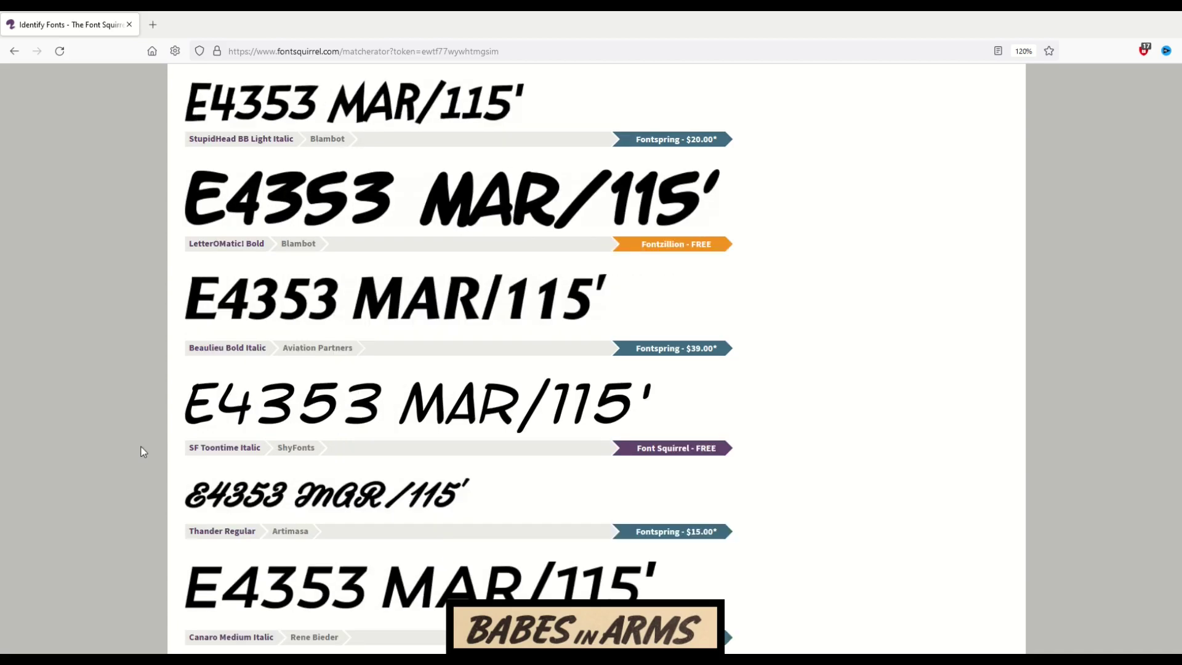
{"action": "scroll", "coordinate": [143, 450], "scroll_direction": "down", "scroll_amount": 3}
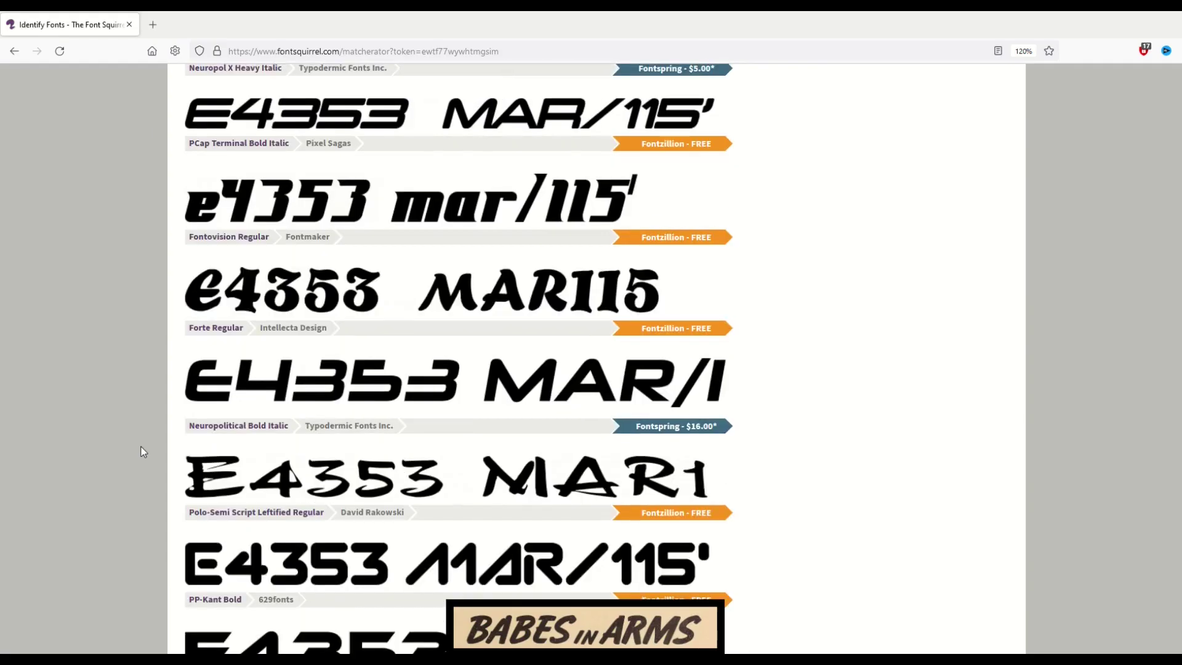
{"action": "scroll", "coordinate": [143, 452], "scroll_direction": "down", "scroll_amount": 5}
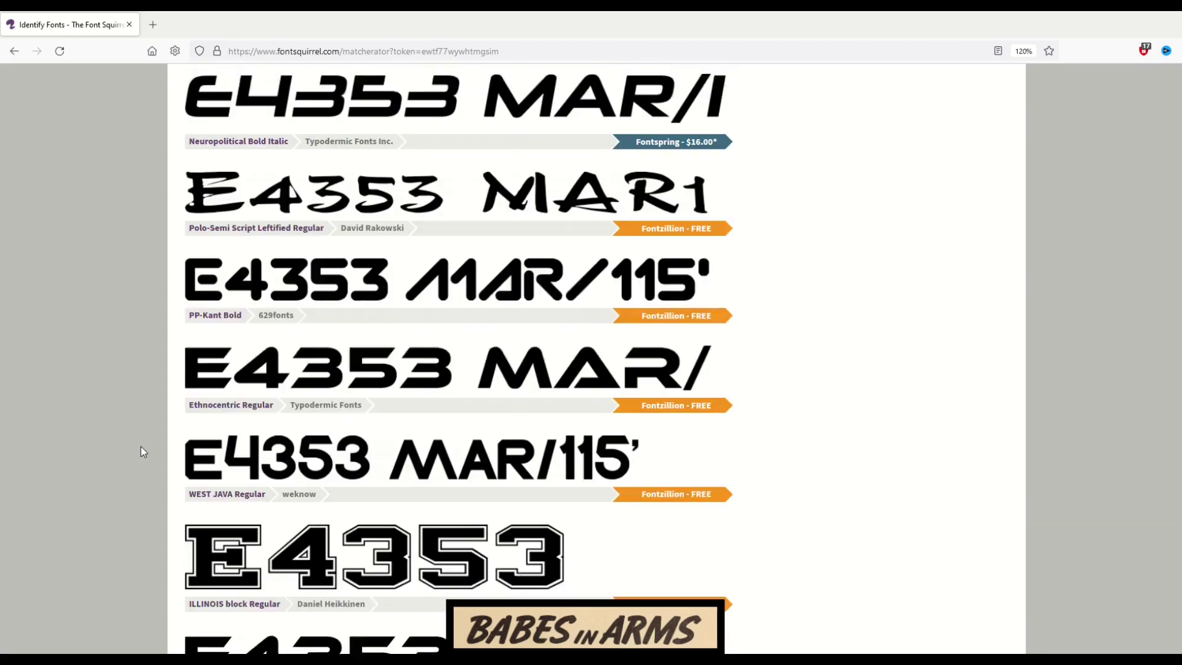
{"action": "scroll", "coordinate": [143, 452], "scroll_direction": "down", "scroll_amount": 3}
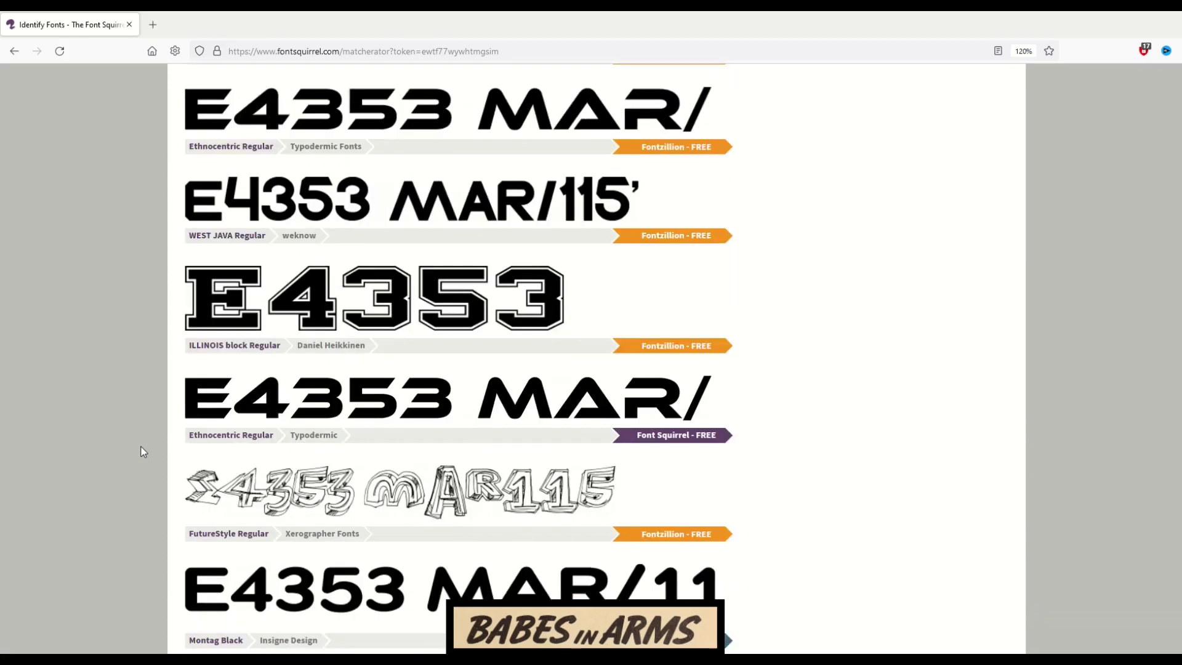
{"action": "scroll", "coordinate": [143, 451], "scroll_direction": "down", "scroll_amount": 3}
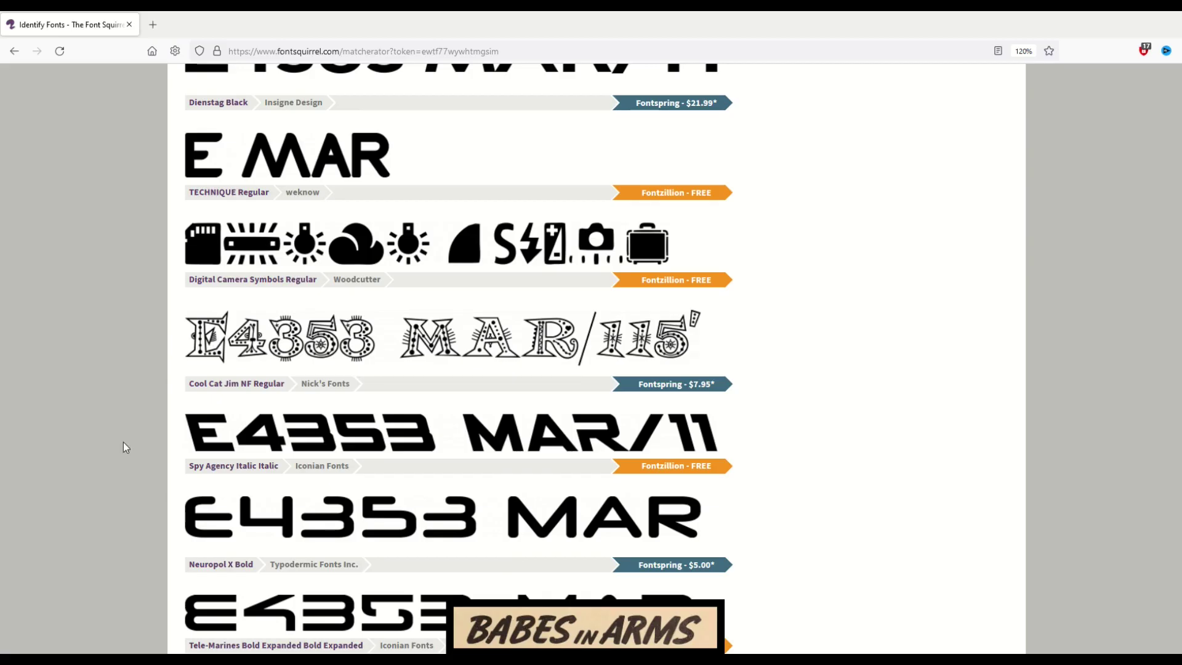
{"action": "scroll", "coordinate": [123, 442], "scroll_direction": "up", "scroll_amount": 3}
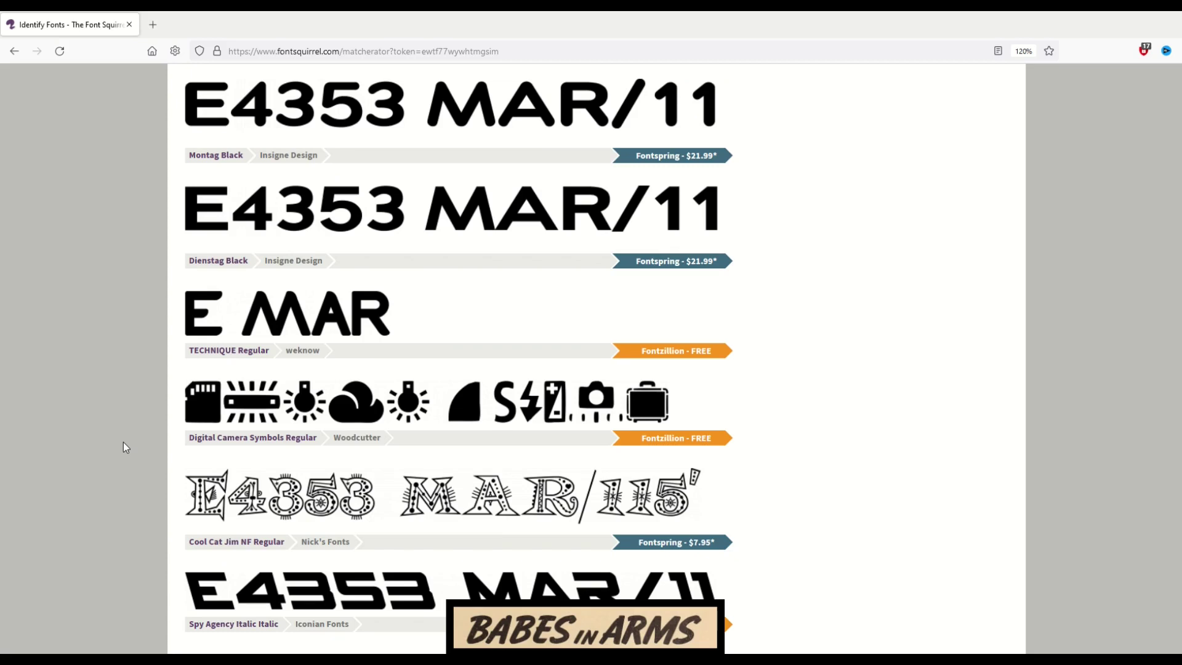
- Go back to the poster crop page, box just the word GARLAND, and submit it for matching
{"action": "key", "text": "alt+Left"}
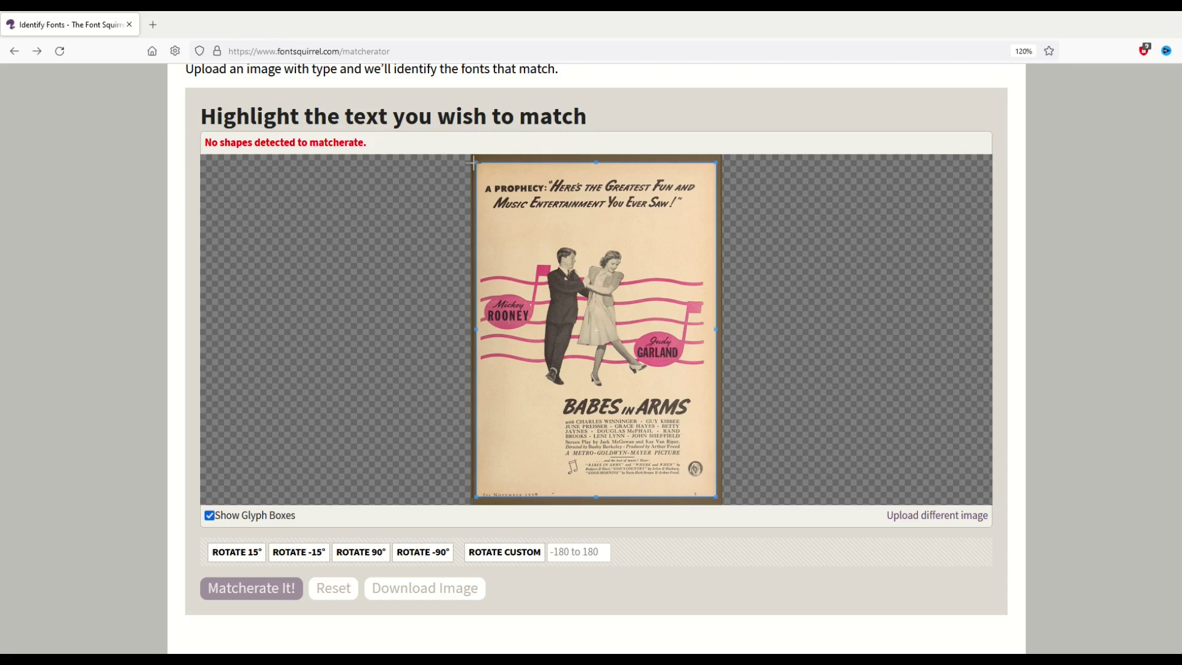
{"action": "left_click_drag", "start_coordinate": [473, 162], "coordinate": [635, 348]}
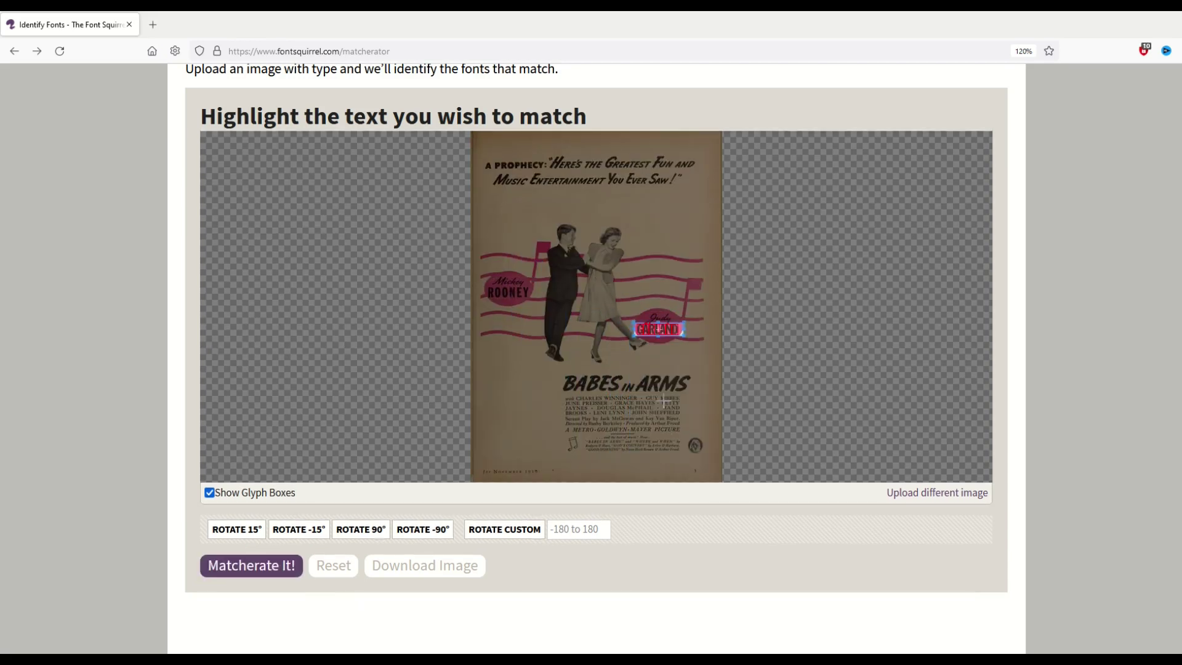
{"action": "scroll", "coordinate": [684, 355], "scroll_direction": "up", "scroll_amount": 2}
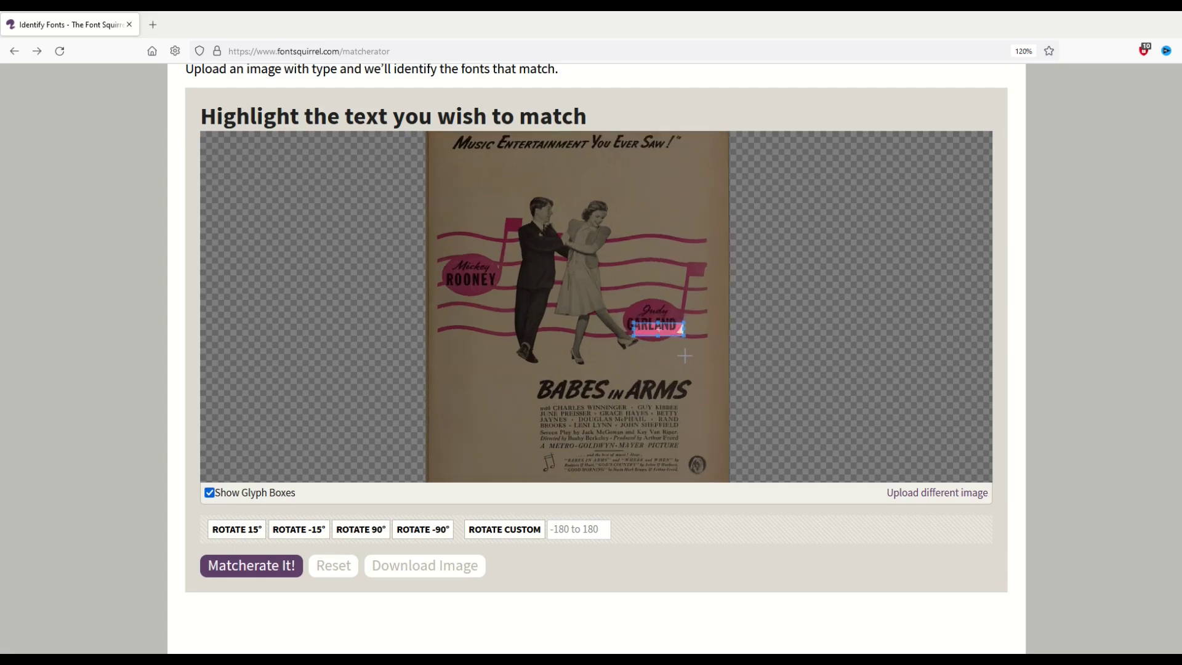
{"action": "scroll", "coordinate": [685, 356], "scroll_direction": "up", "scroll_amount": 5}
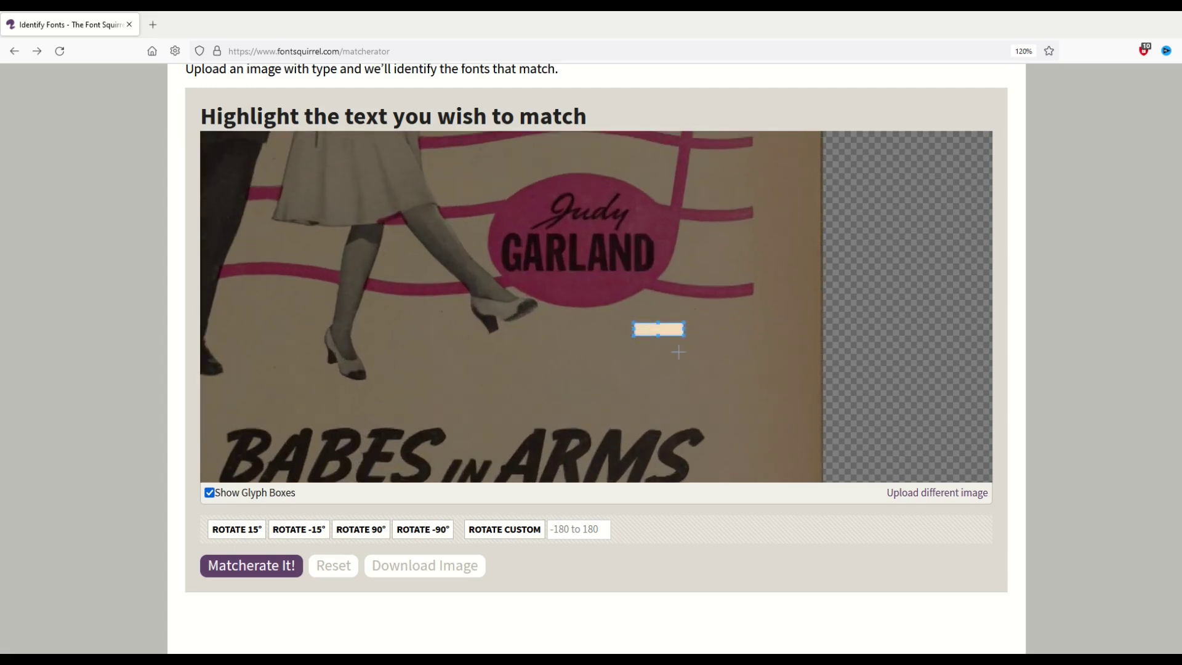
{"action": "left_click_drag", "start_coordinate": [659, 329], "coordinate": [657, 273]}
{"action": "left_click", "coordinate": [262, 572]}
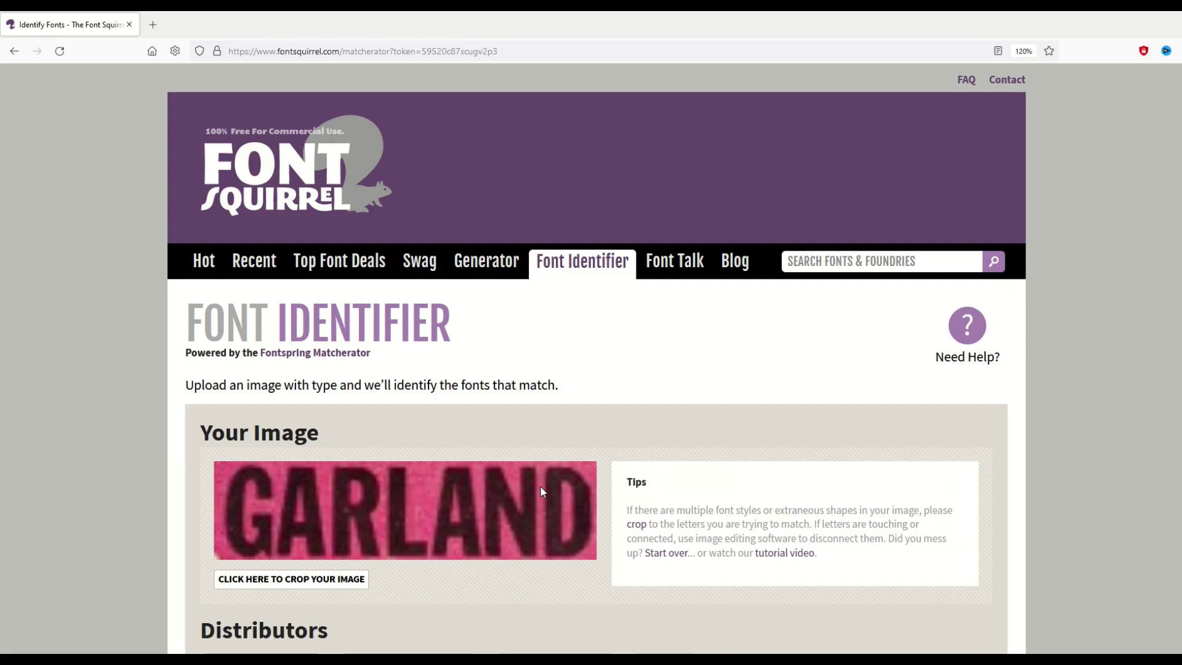
- Scroll to the GARLAND font matches, including Goudar HL Black and Acumin Pro Extra Condensed Black
{"action": "scroll", "coordinate": [148, 492], "scroll_direction": "down", "scroll_amount": 5}
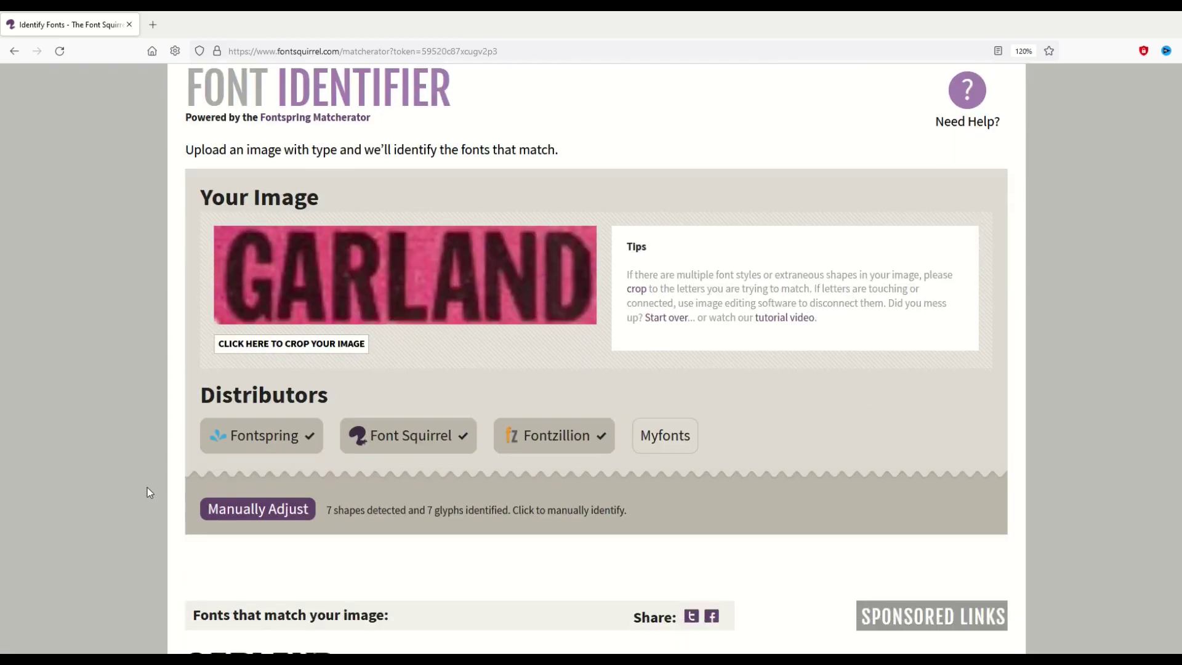
{"action": "scroll", "coordinate": [146, 488], "scroll_direction": "down", "scroll_amount": 3}
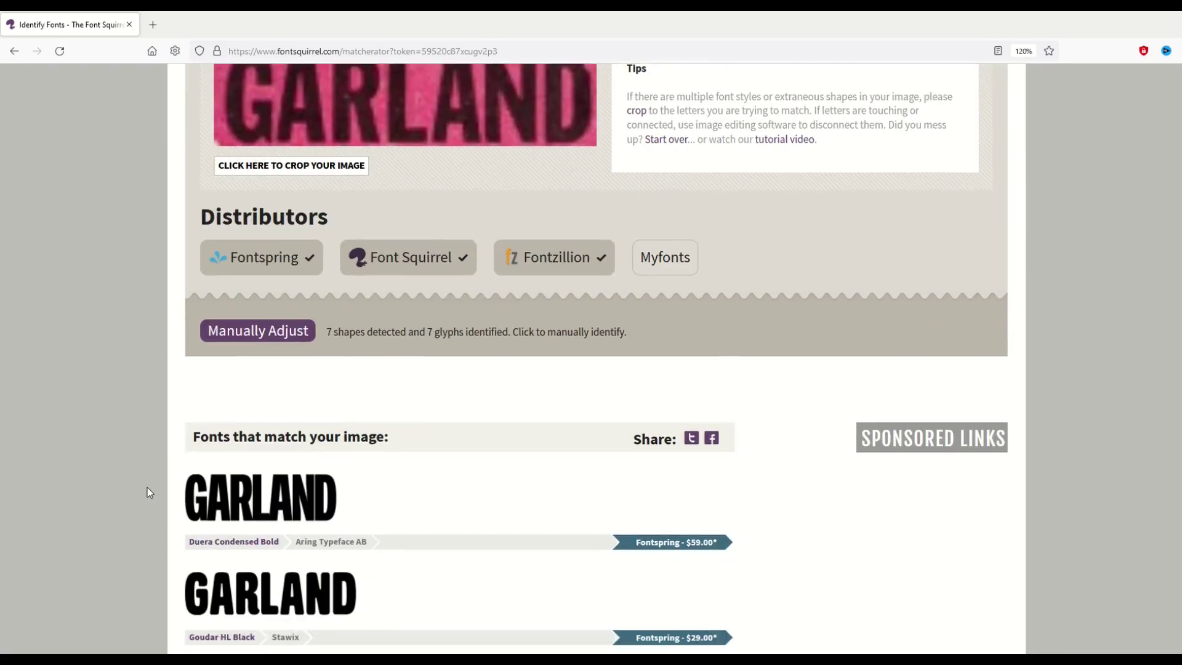
{"action": "scroll", "coordinate": [234, 545], "scroll_direction": "down", "scroll_amount": 2}
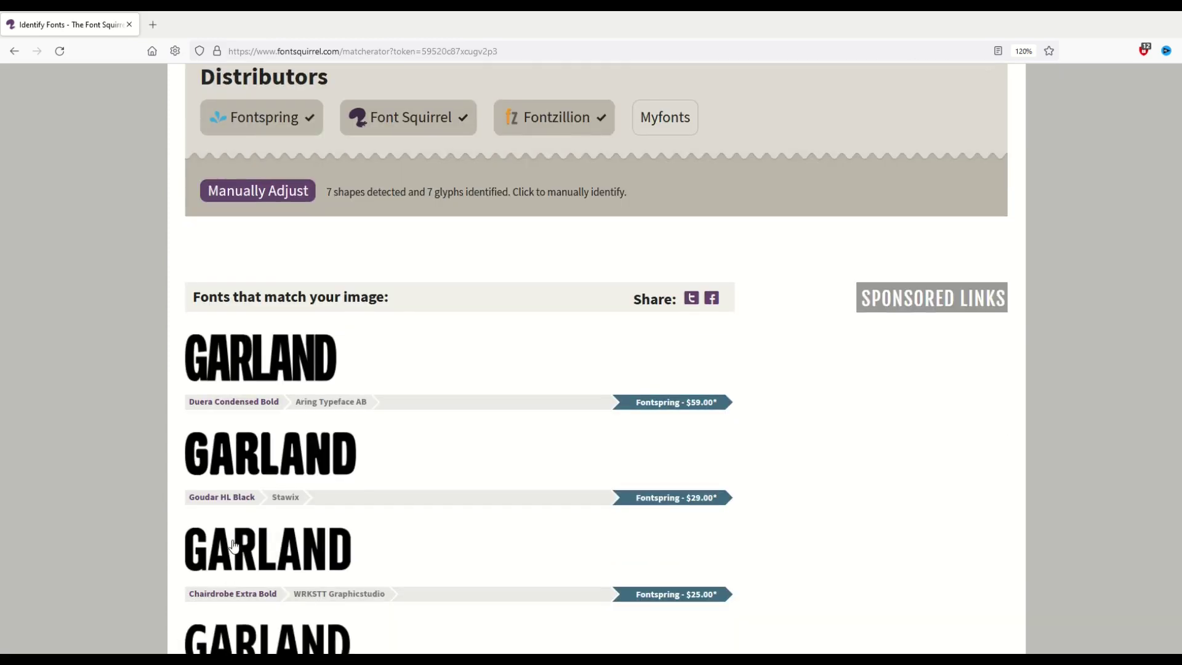
{"action": "scroll", "coordinate": [234, 545], "scroll_direction": "down", "scroll_amount": 2}
{"action": "scroll", "coordinate": [234, 545], "scroll_direction": "up", "scroll_amount": 6}
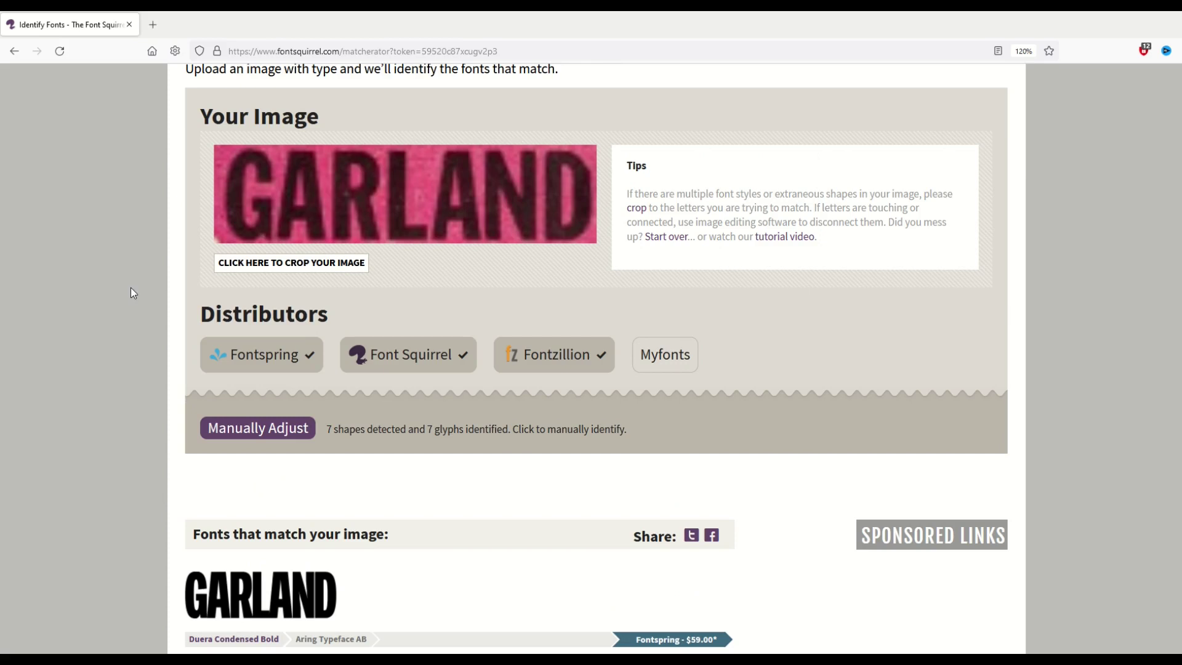
{"action": "scroll", "coordinate": [131, 286], "scroll_direction": "down", "scroll_amount": 2}
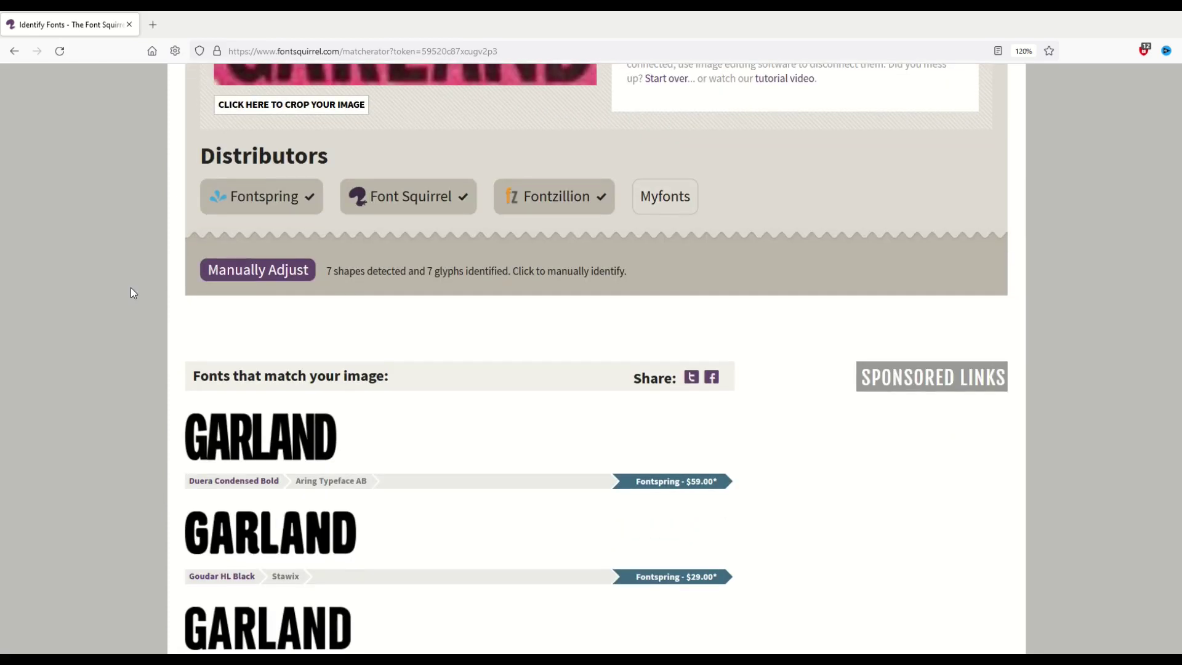
{"action": "scroll", "coordinate": [131, 293], "scroll_direction": "down", "scroll_amount": 3}
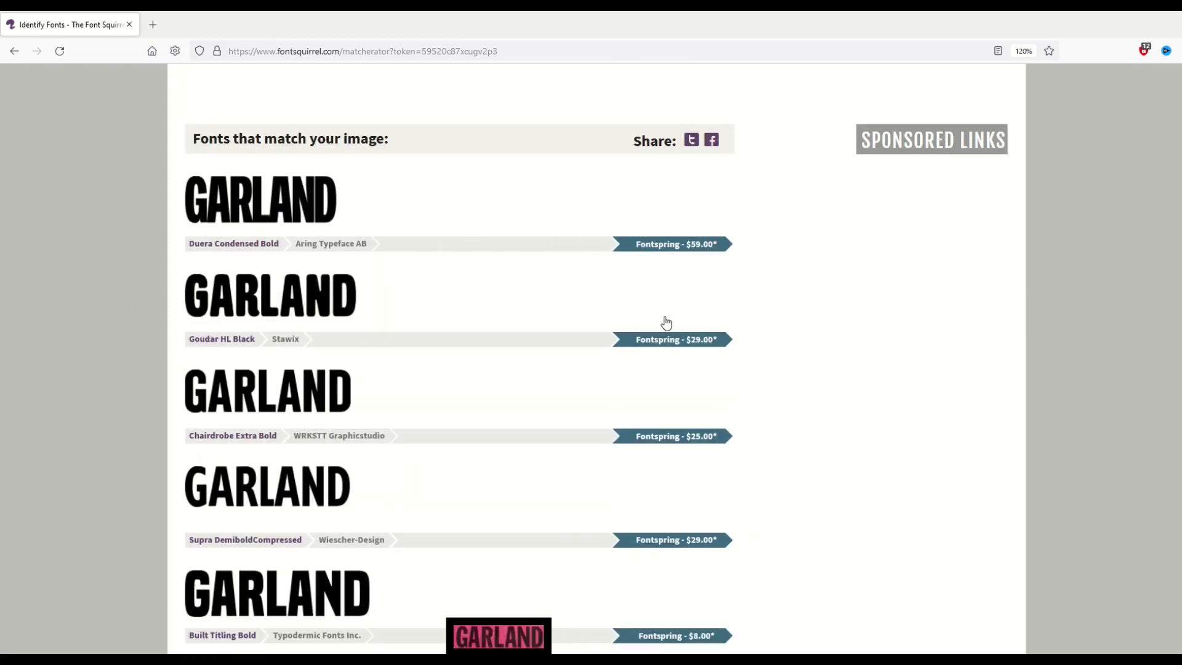
{"action": "scroll", "coordinate": [659, 440], "scroll_direction": "down", "scroll_amount": 2}
{"action": "scroll", "coordinate": [655, 443], "scroll_direction": "up", "scroll_amount": 4}
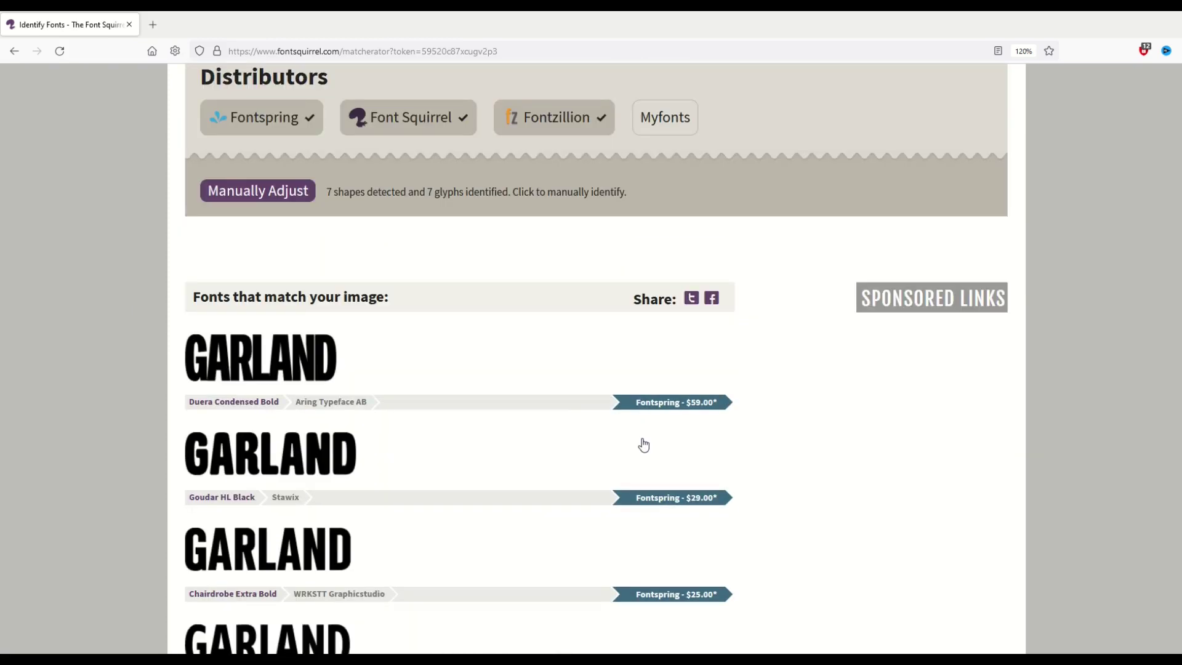
{"action": "scroll", "coordinate": [557, 404], "scroll_direction": "up", "scroll_amount": 3}
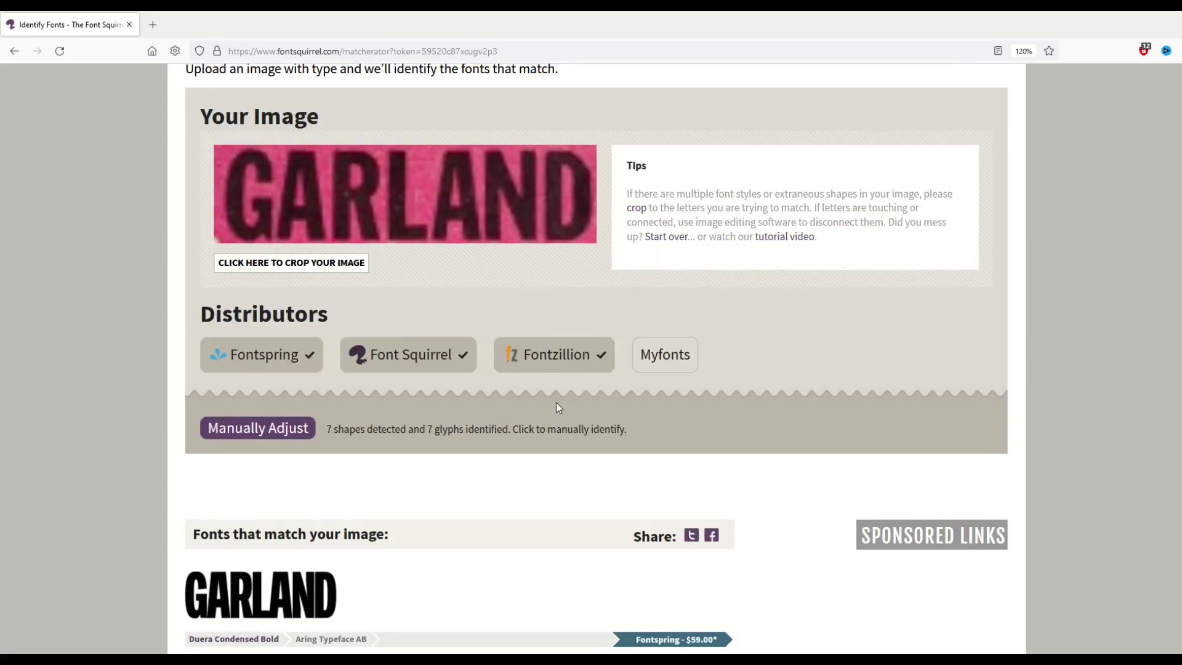
{"action": "scroll", "coordinate": [557, 406], "scroll_direction": "down", "scroll_amount": 11}
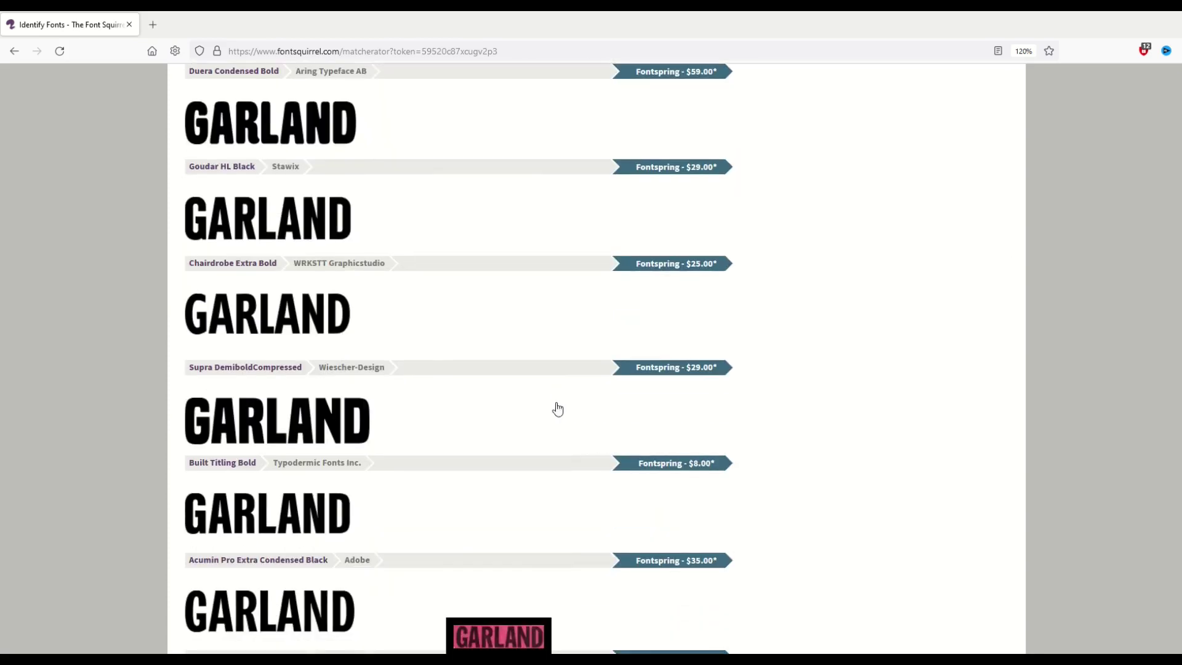
{"action": "scroll", "coordinate": [558, 408], "scroll_direction": "down", "scroll_amount": 3}
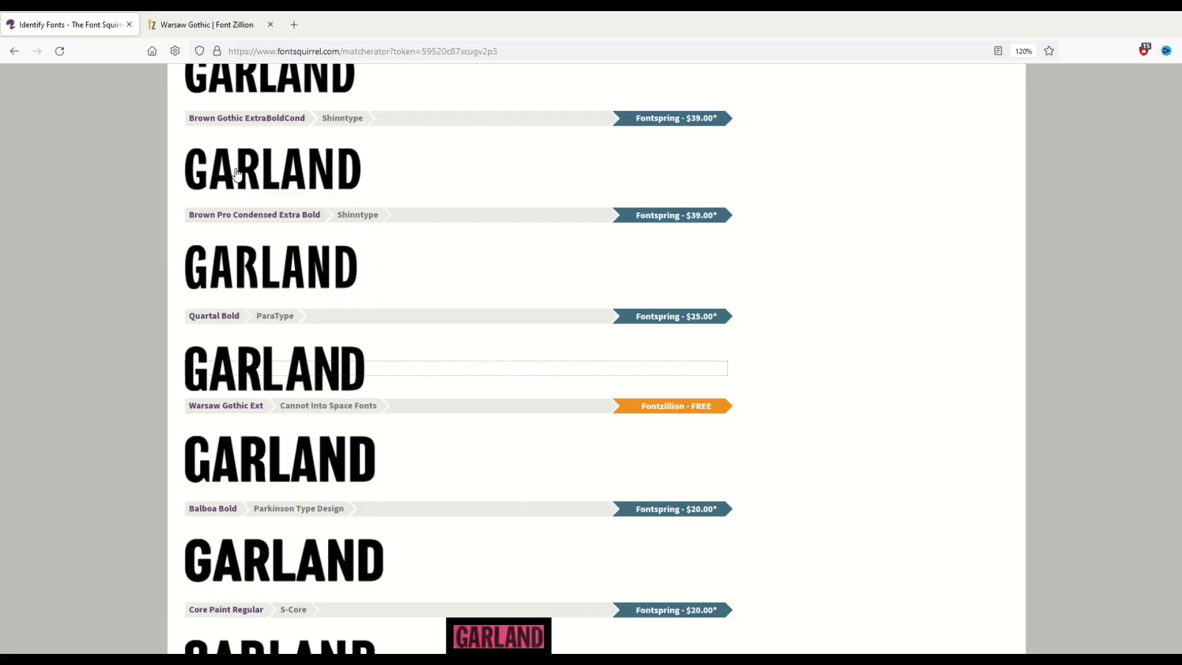
- Scroll further down the GARLAND match list to entries like free Warsaw Gothic Ext
{"action": "scroll", "coordinate": [239, 178], "scroll_direction": "down", "scroll_amount": 5}
{"action": "scroll", "coordinate": [239, 178], "scroll_direction": "down", "scroll_amount": 10}
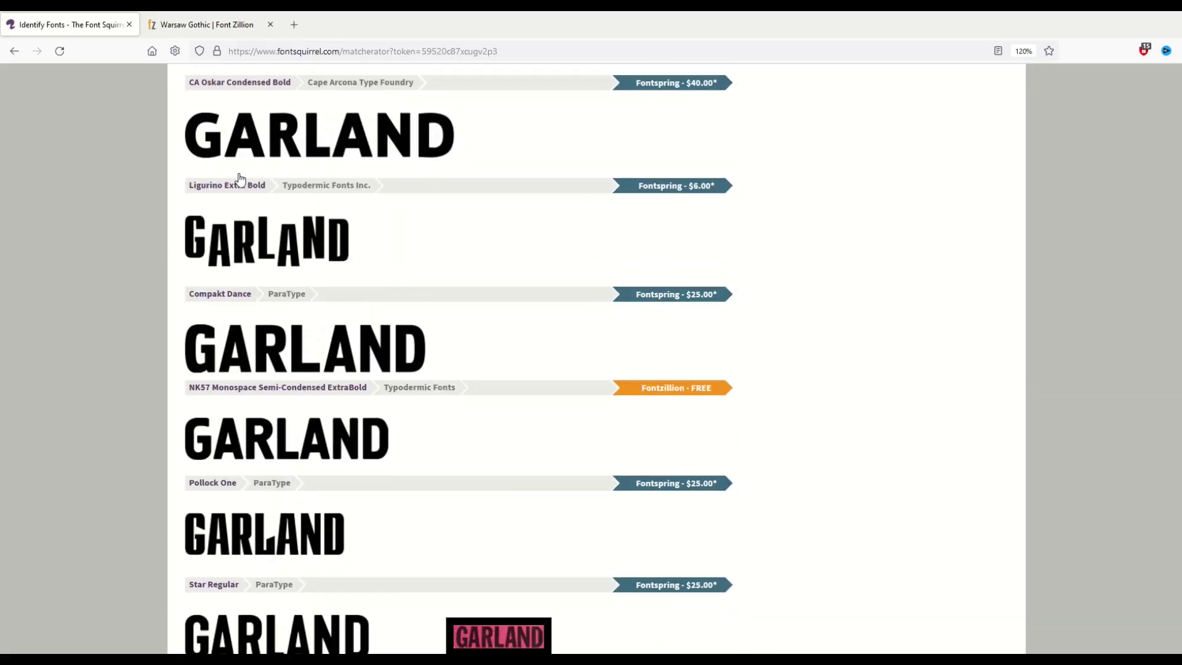
{"action": "scroll", "coordinate": [238, 178], "scroll_direction": "down", "scroll_amount": 10}
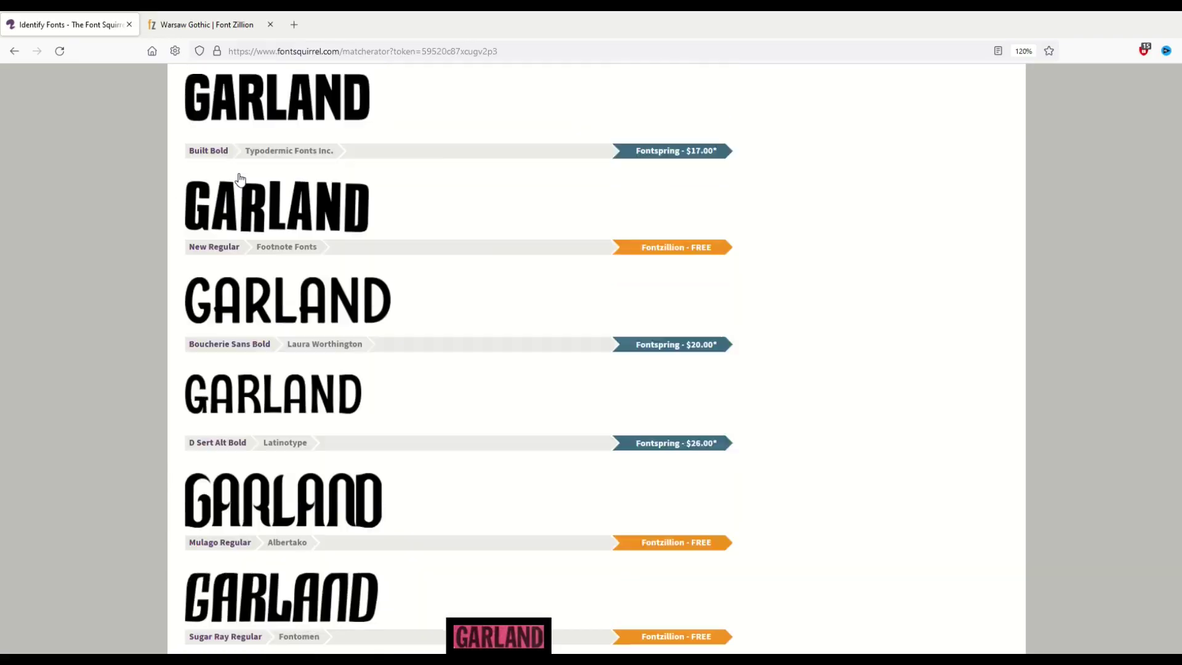
{"action": "scroll", "coordinate": [239, 178], "scroll_direction": "down", "scroll_amount": 4}
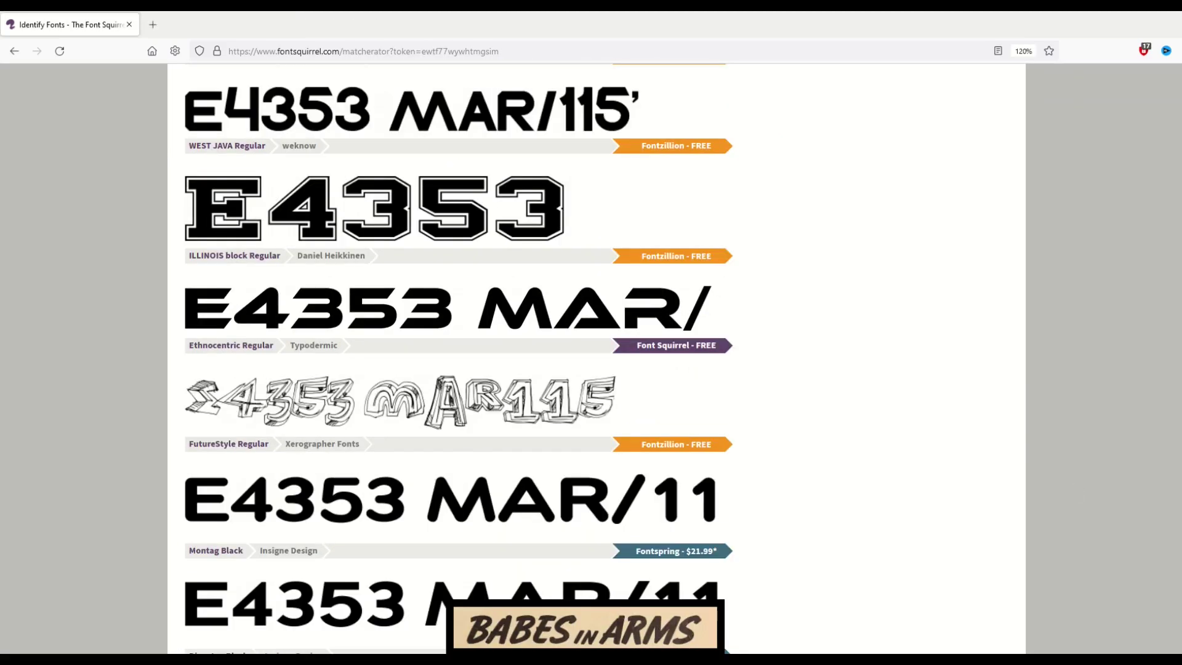
- Jump to the top and scroll to the first matches, led by Adventure Hollow Regular and Johnny Torch Condensed Italic
{"action": "key", "text": "Home"}
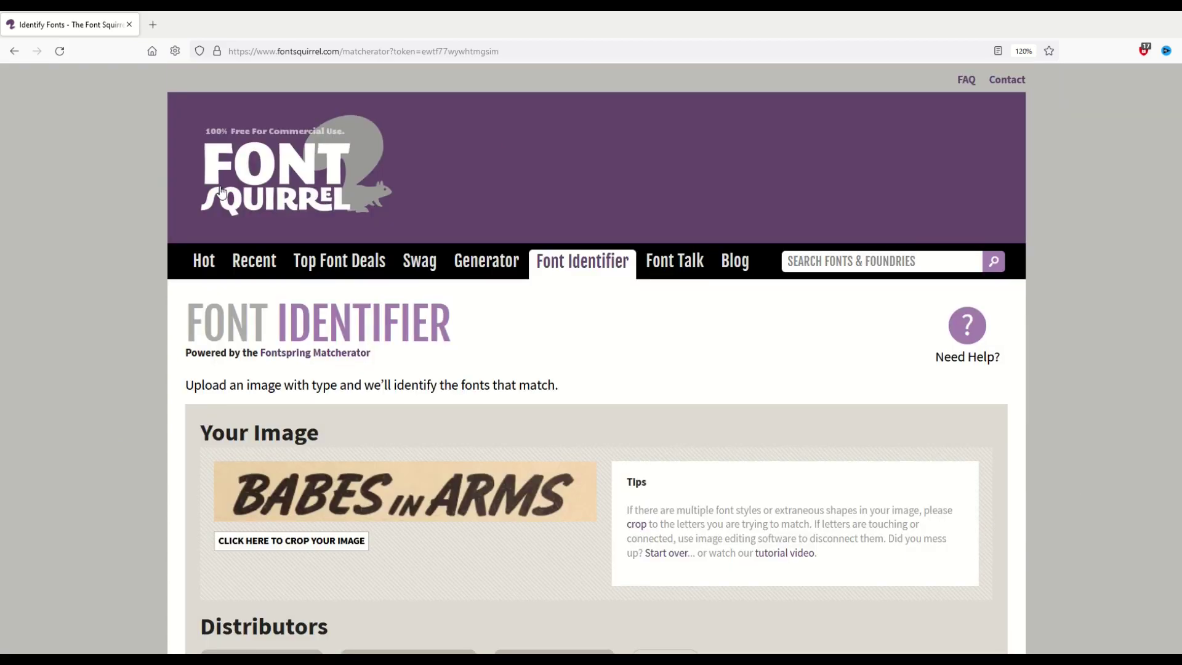
{"action": "scroll", "coordinate": [117, 239], "scroll_direction": "down", "scroll_amount": 7}
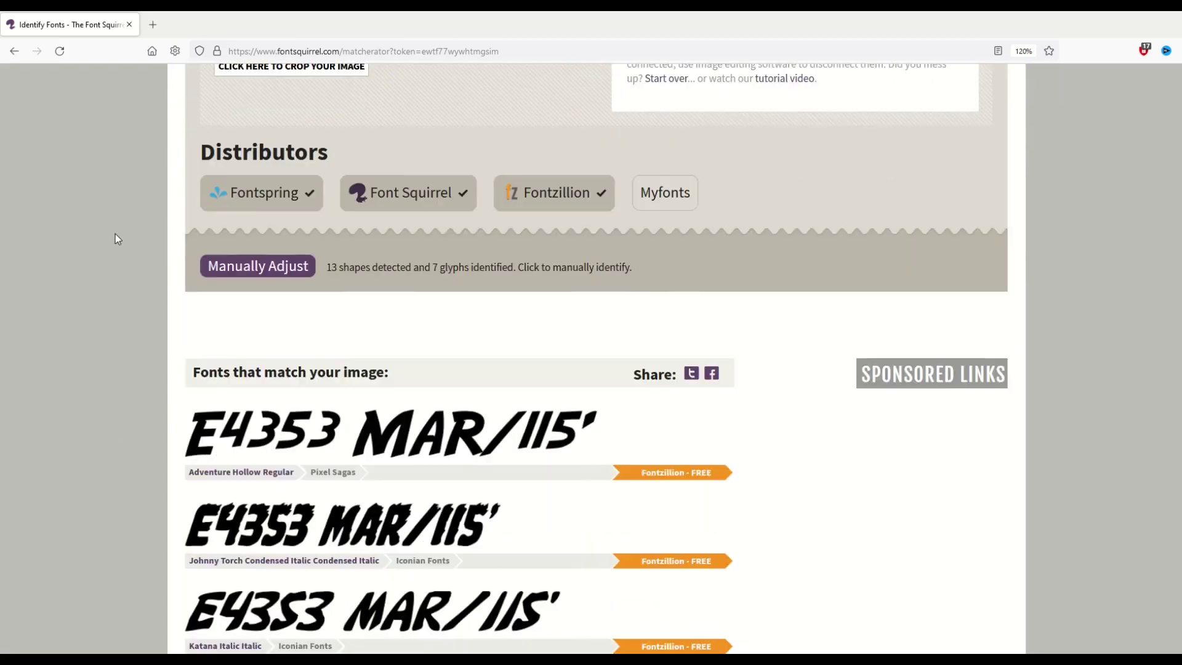
{"action": "scroll", "coordinate": [116, 238], "scroll_direction": "down", "scroll_amount": 3}
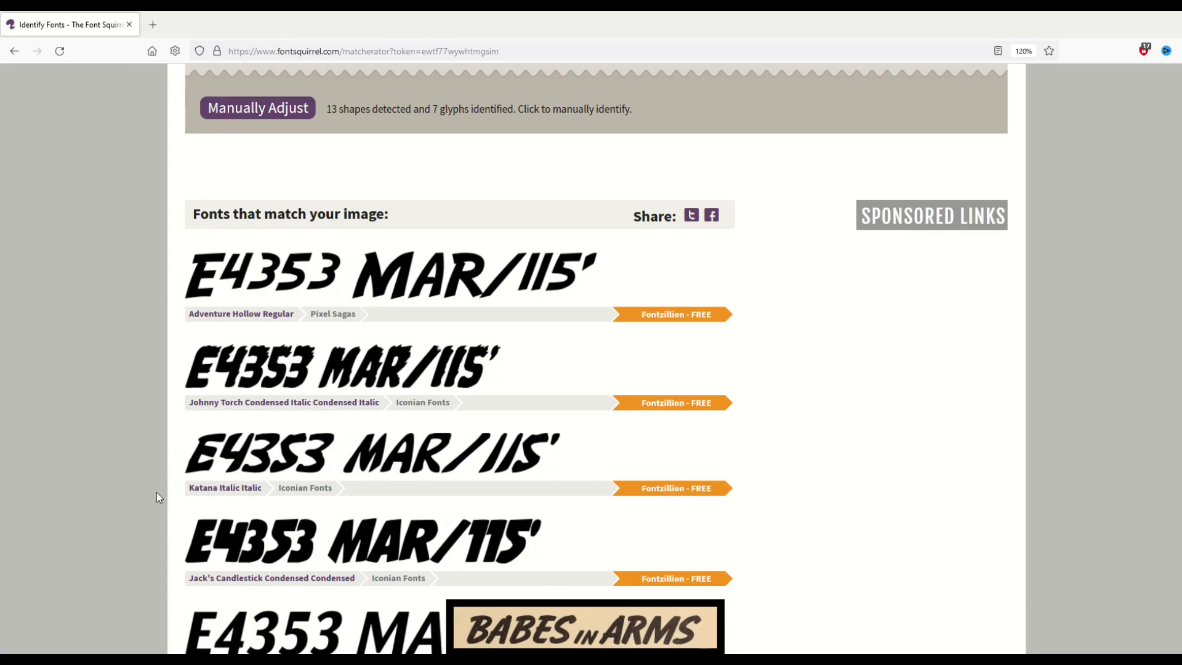
{"action": "scroll", "coordinate": [143, 492], "scroll_direction": "down", "scroll_amount": 2}
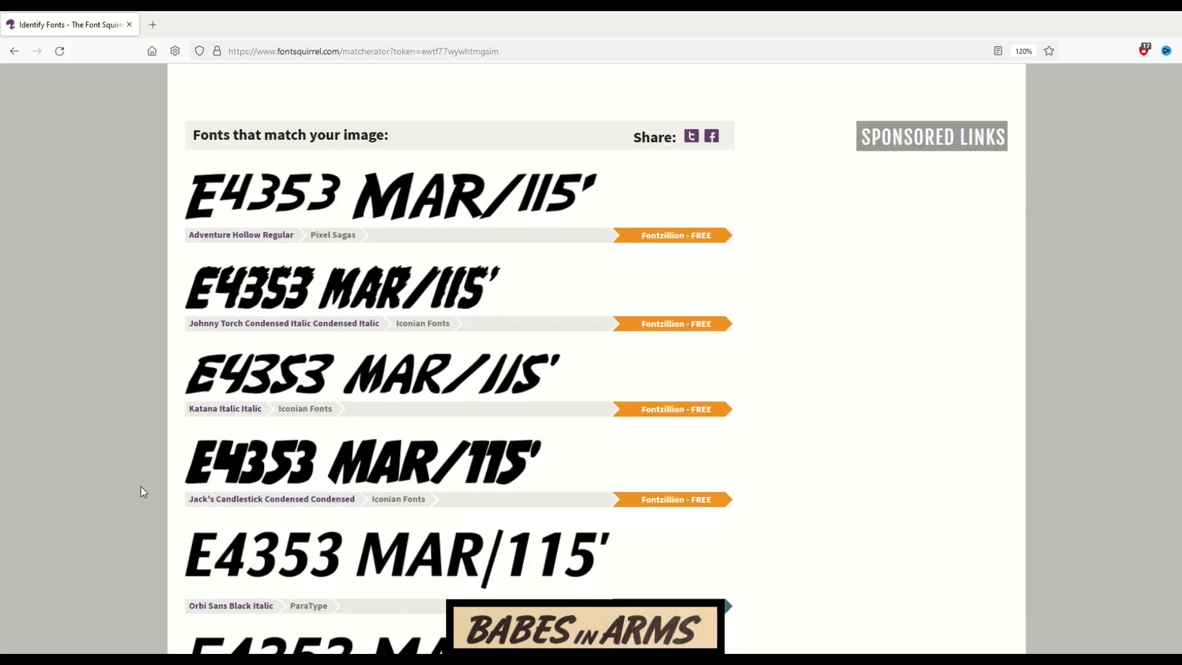